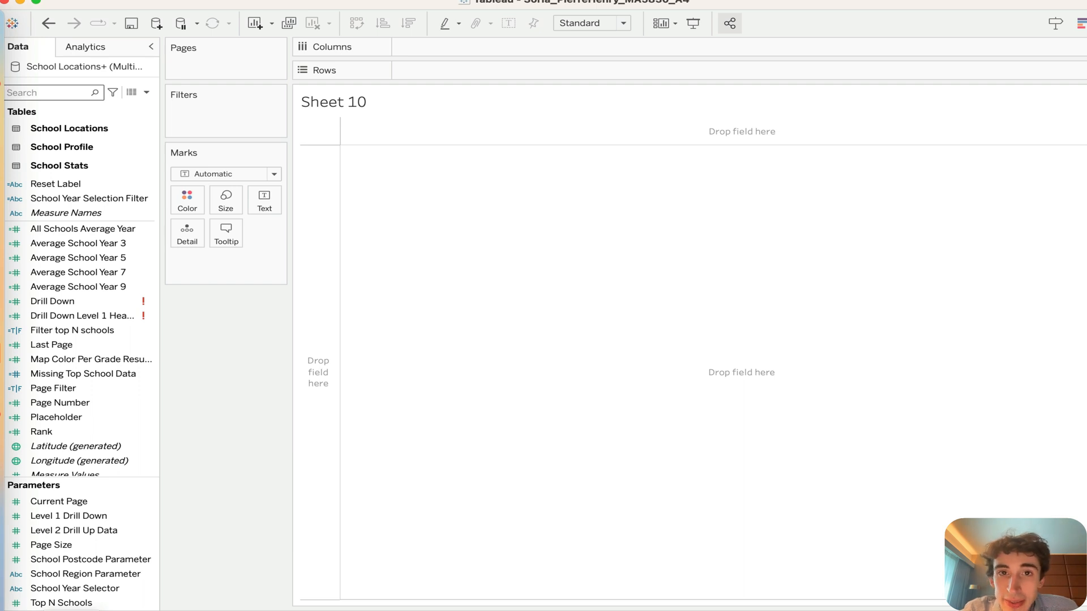
Step: Look over the data source's connections and search the sheet's fields for "girl"
{"action": "left_click", "coordinate": [44, 610]}
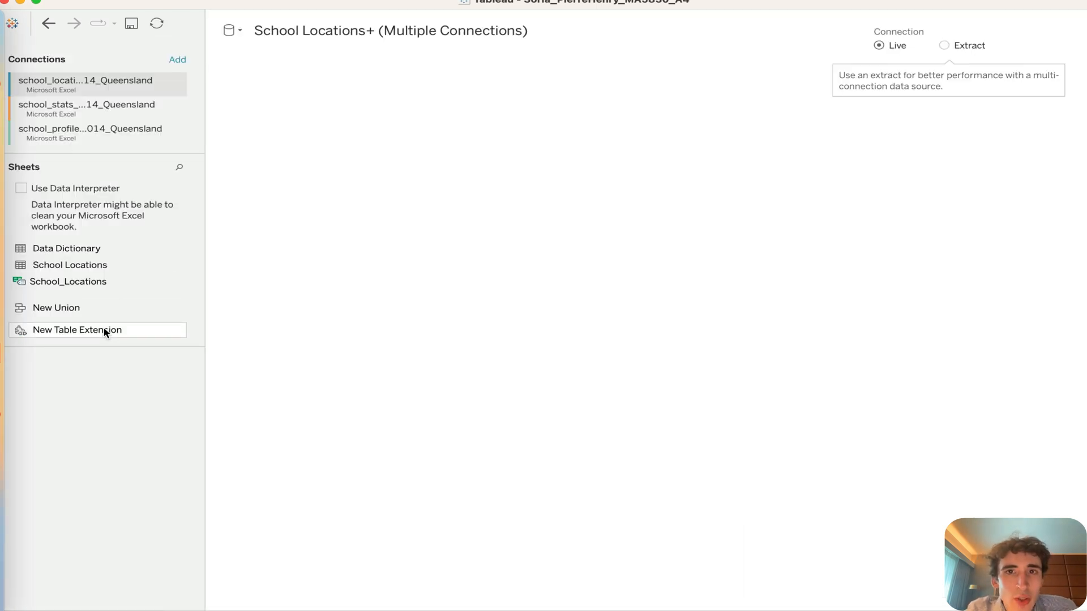
{"action": "left_click", "coordinate": [87, 109]}
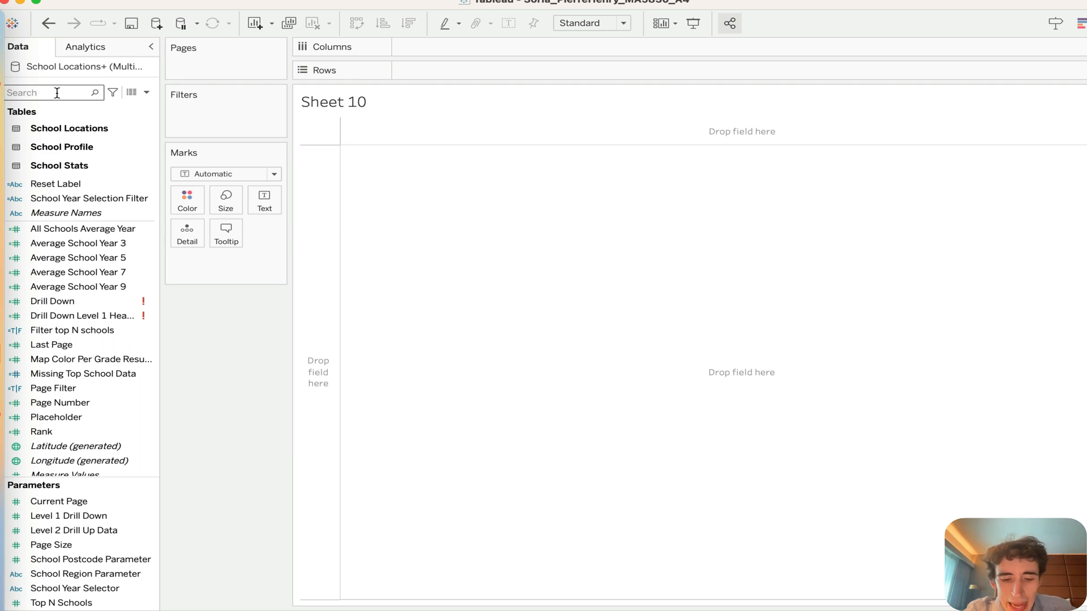
{"action": "type", "text": "girl"}
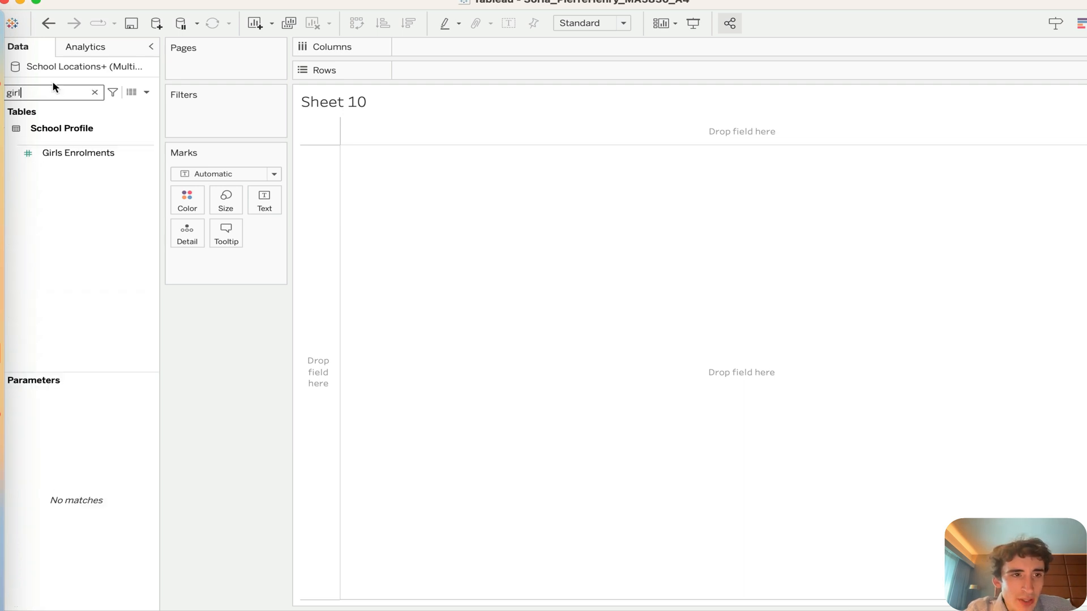
{"action": "left_click", "coordinate": [44, 153]}
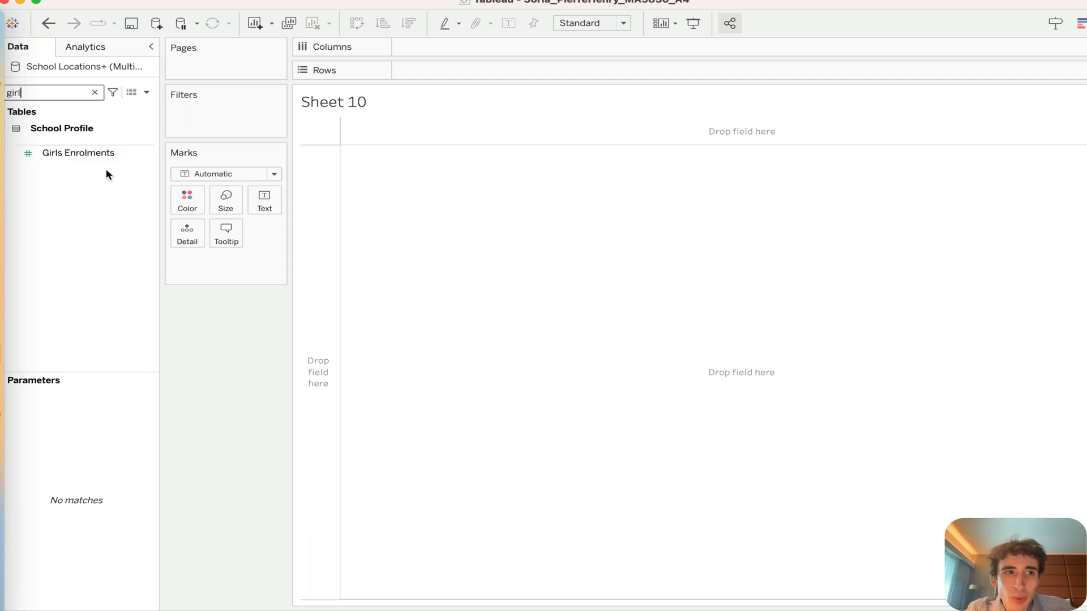
Step: Set the mark type to Pie and add Girls Enrolments to the view
{"action": "left_click", "coordinate": [234, 176]}
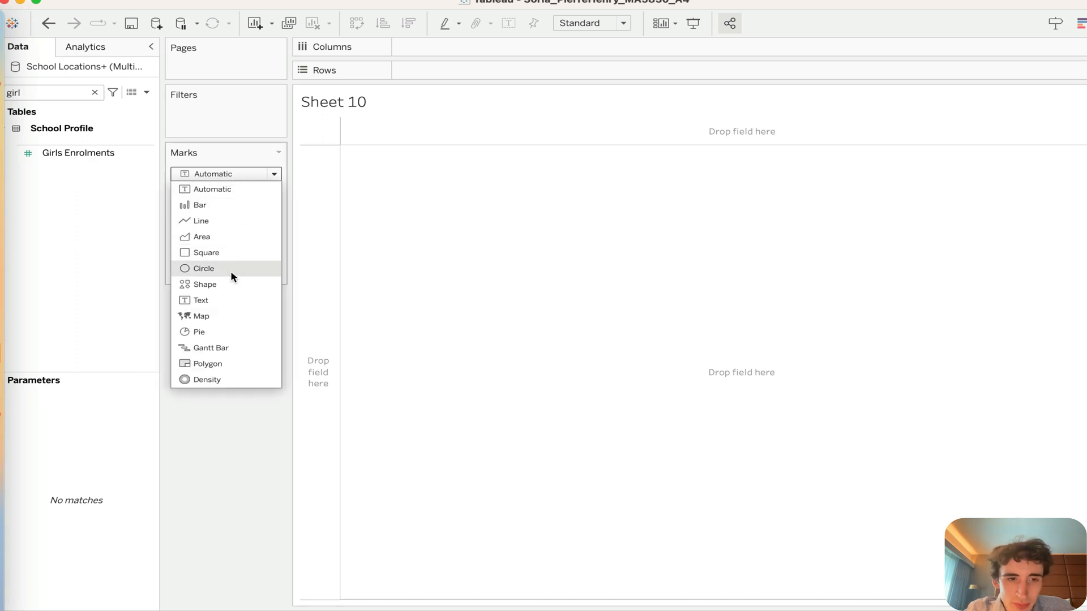
{"action": "left_click", "coordinate": [206, 331]}
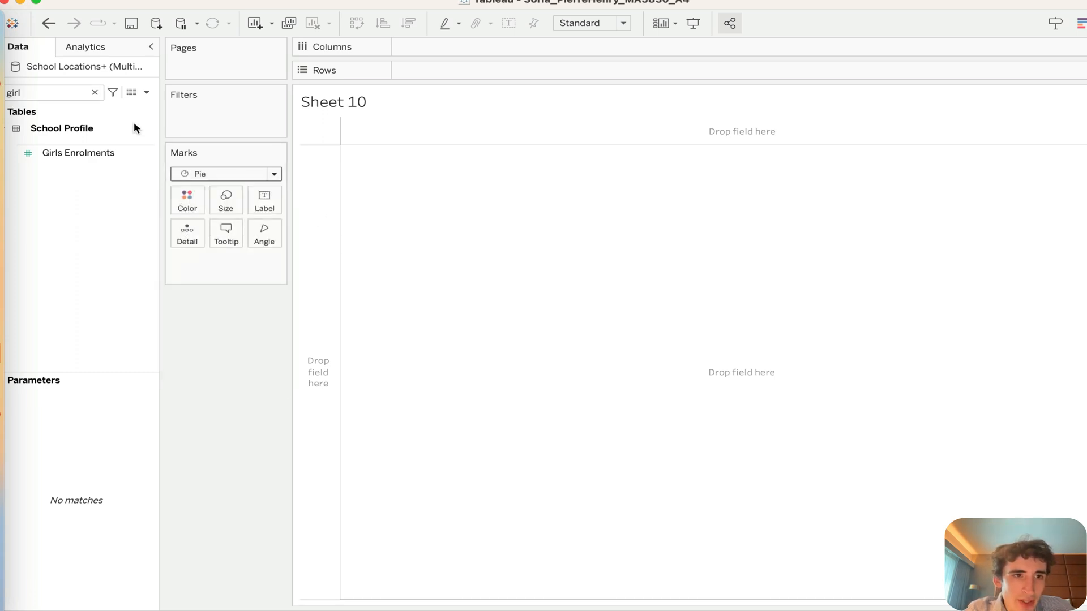
{"action": "left_click", "coordinate": [92, 152]}
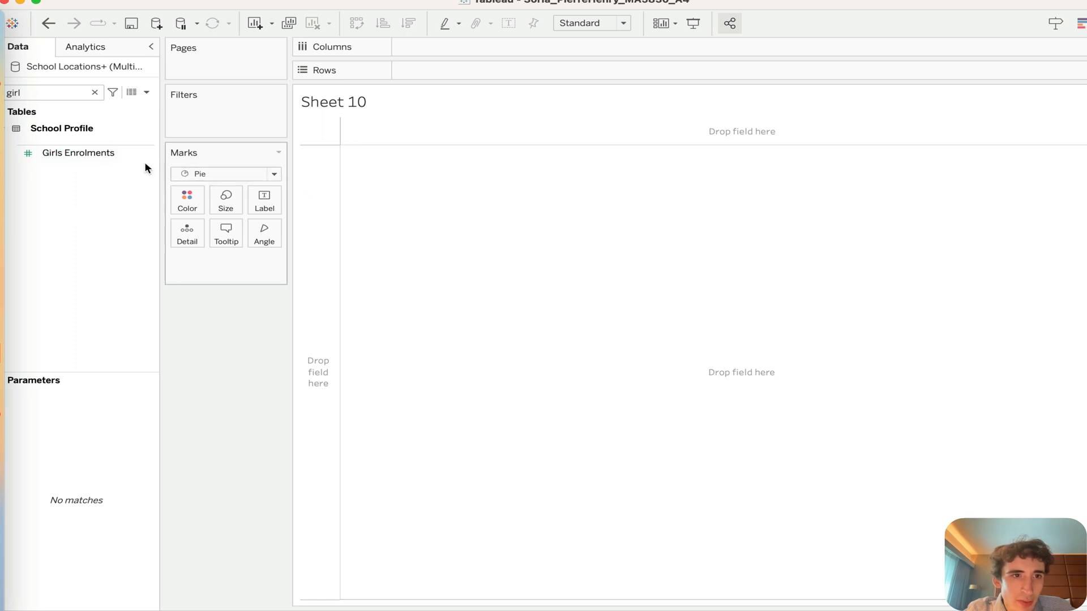
{"action": "left_click", "coordinate": [88, 153]}
{"action": "left_click_drag", "start_coordinate": [88, 152], "coordinate": [681, 351]}
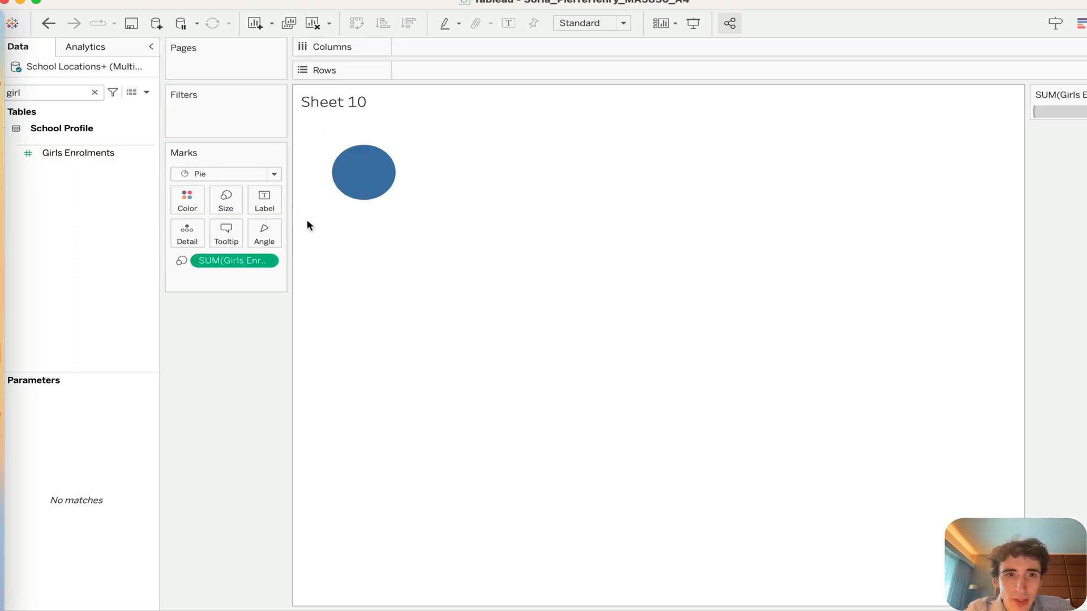
{"action": "mouse_move", "coordinate": [355, 164]}
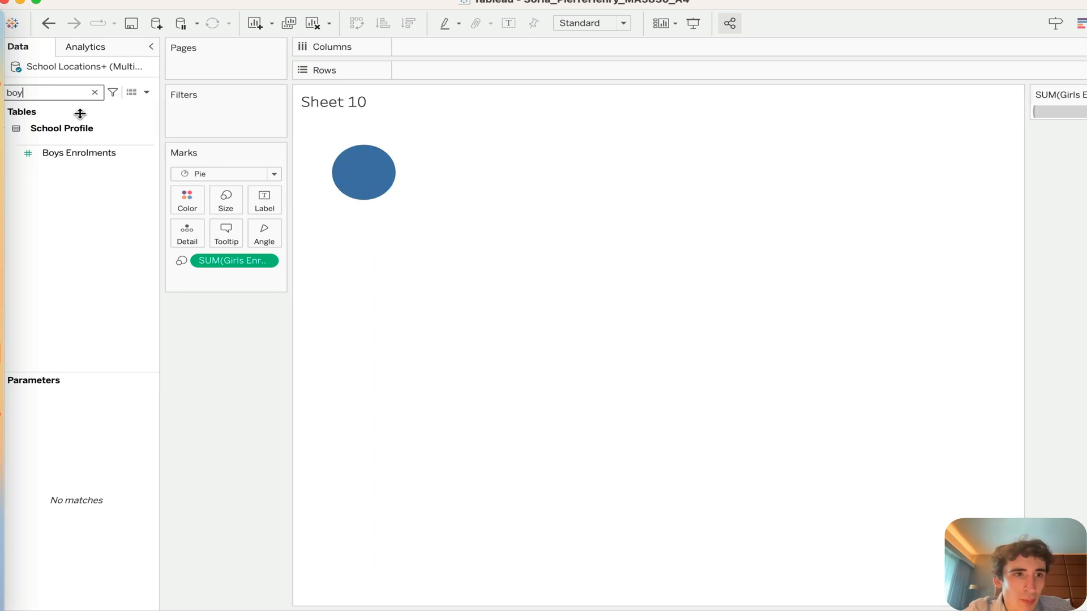
Step: Find the Boys Enrolments field, add it to the marks as Detail, and change Girls Enrolments to Detail as well
{"action": "left_click", "coordinate": [72, 157]}
{"action": "left_click_drag", "start_coordinate": [72, 159], "coordinate": [210, 277]}
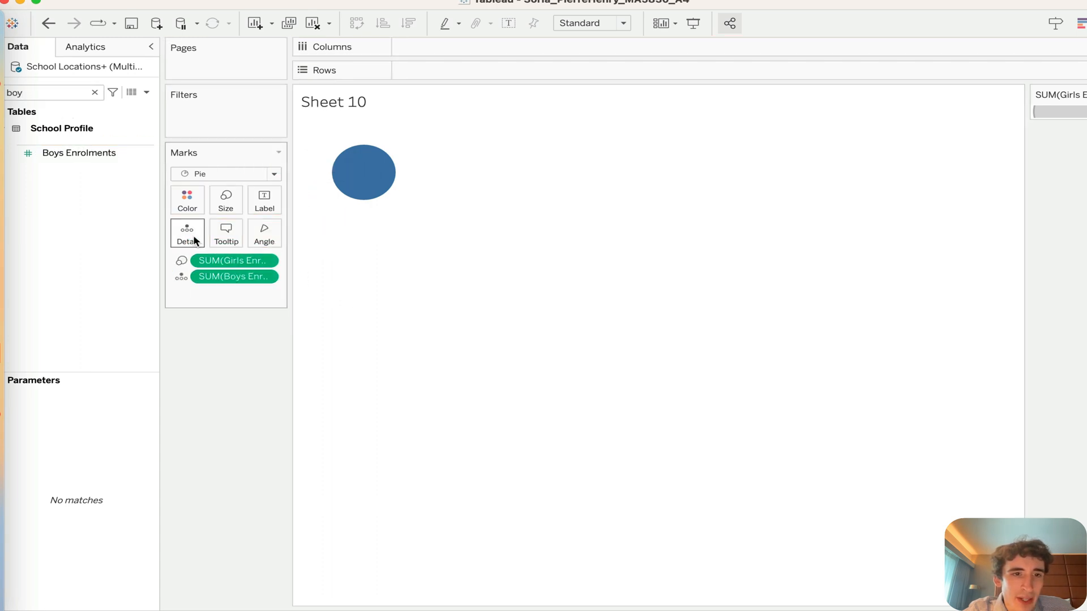
{"action": "mouse_move", "coordinate": [396, 177]}
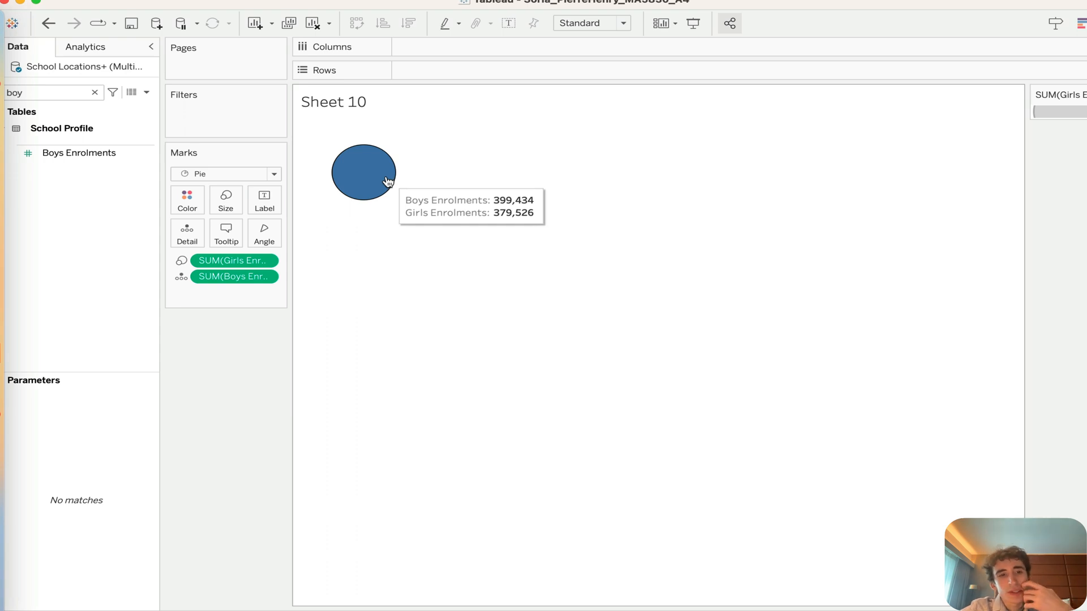
{"action": "left_click", "coordinate": [181, 260]}
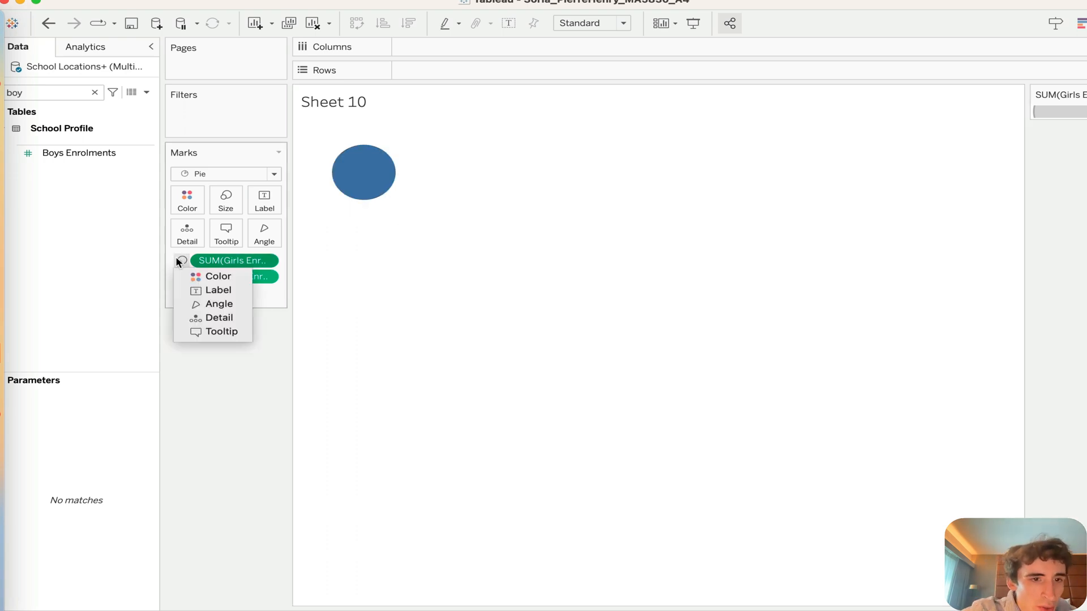
{"action": "left_click", "coordinate": [208, 318]}
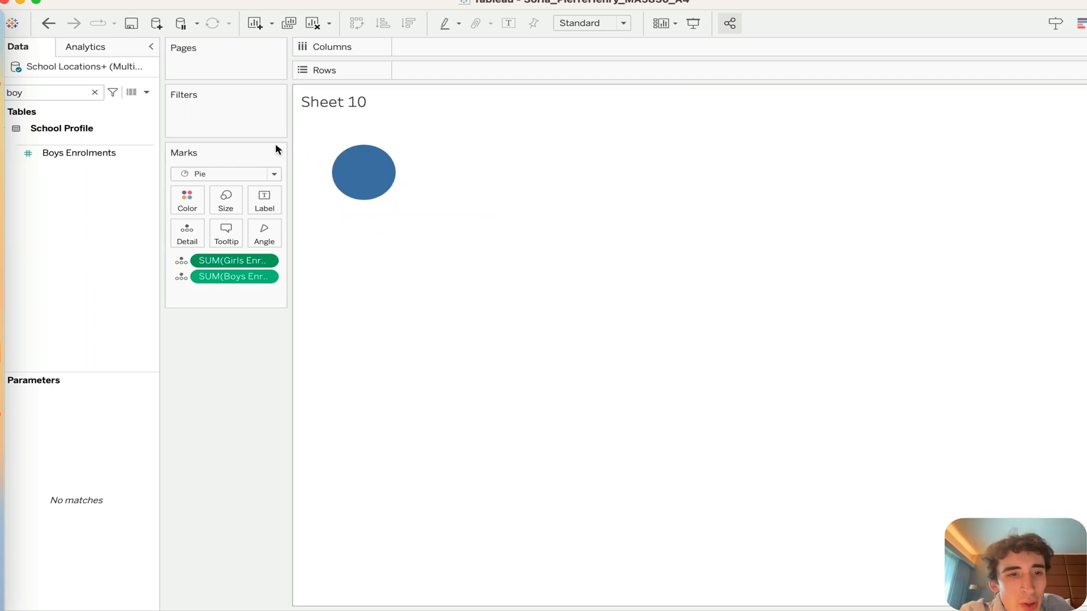
Step: Remove Girls Enrolments and Boys Enrolments from the marks
{"action": "left_click", "coordinate": [116, 151]}
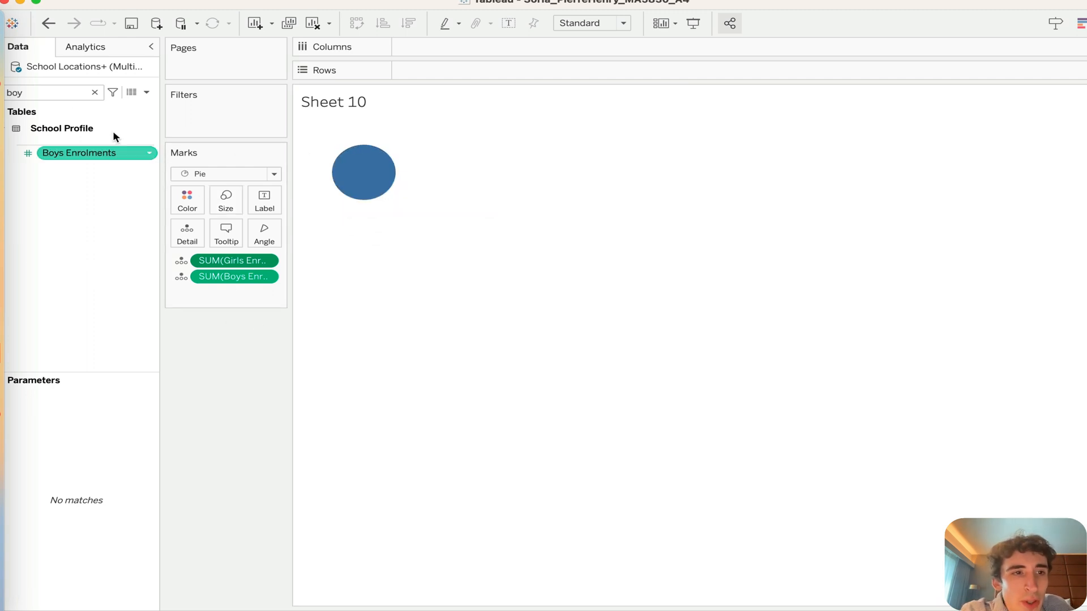
{"action": "left_click", "coordinate": [215, 276]}
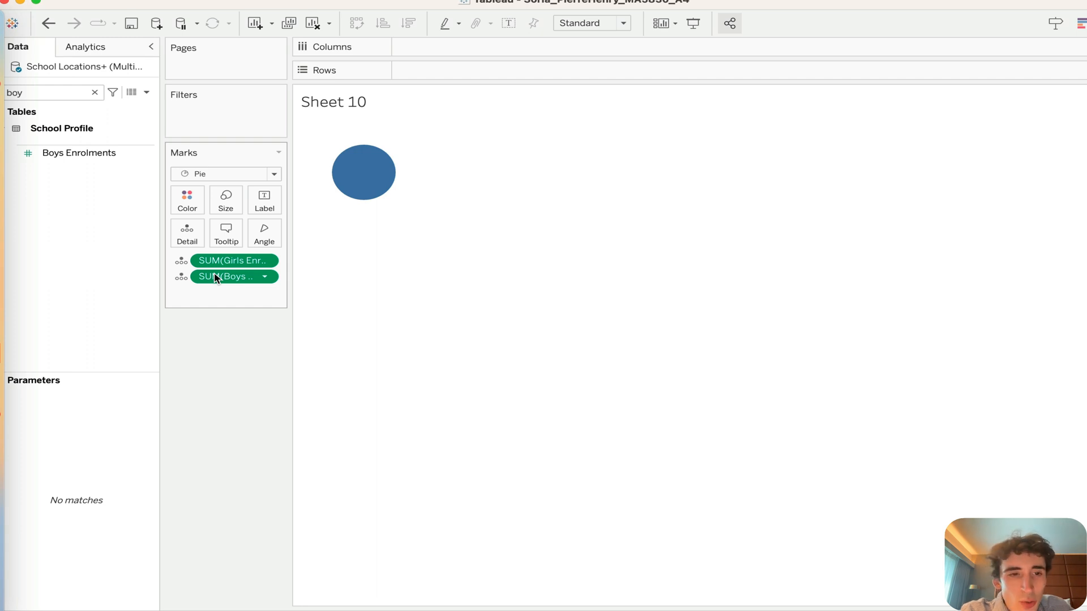
{"action": "left_click_drag", "start_coordinate": [214, 276], "coordinate": [124, 218]}
Step: Search the fields for "measure value" and add Measure Values to the pie view
{"action": "left_click", "coordinate": [60, 92]}
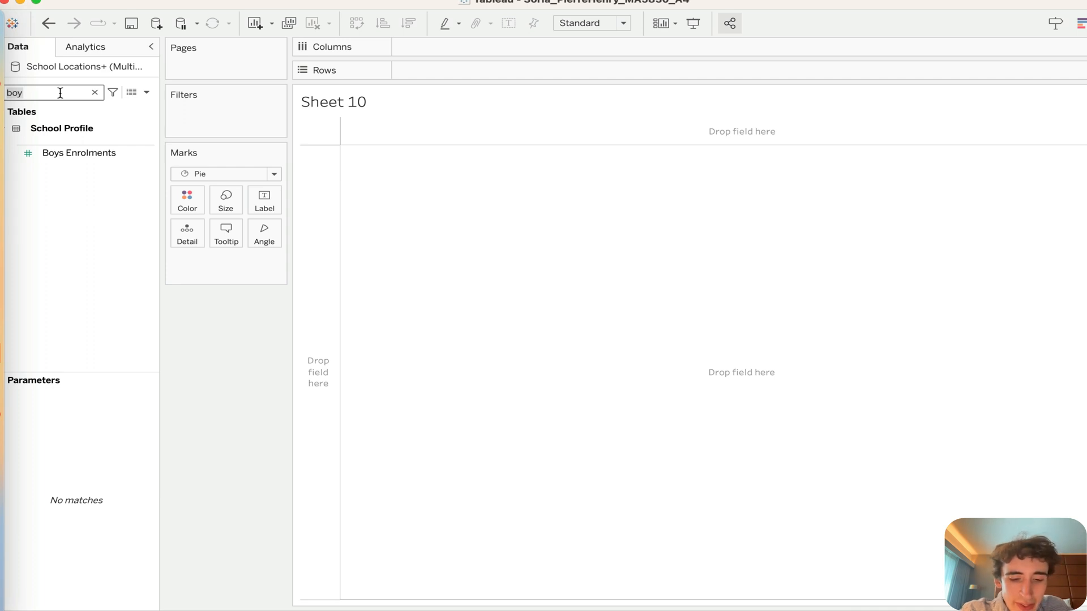
{"action": "type", "text": "measure value"}
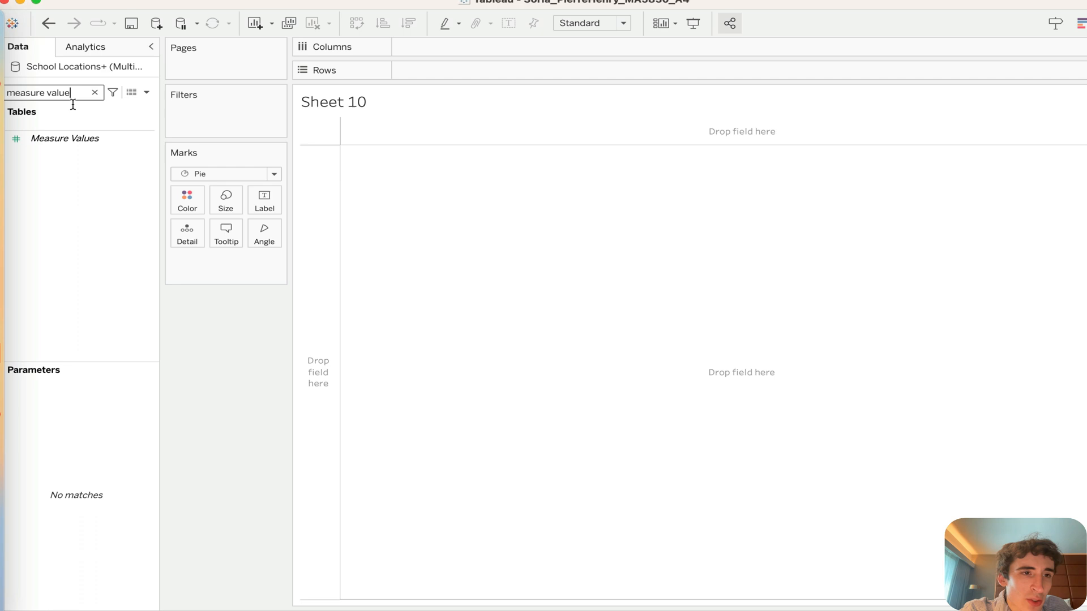
{"action": "left_click", "coordinate": [71, 140]}
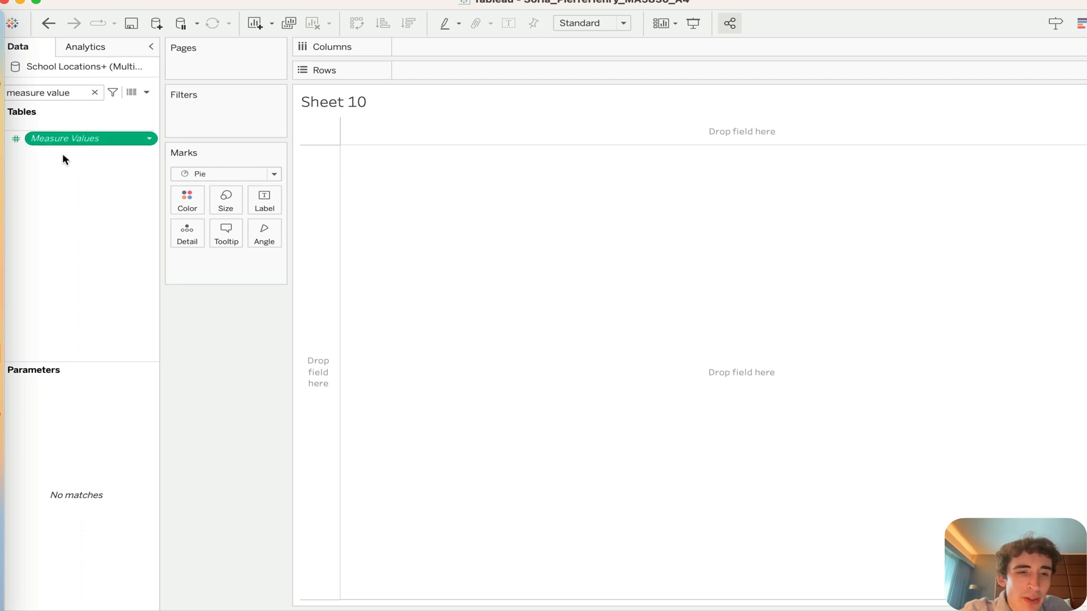
{"action": "left_click_drag", "start_coordinate": [61, 139], "coordinate": [432, 239]}
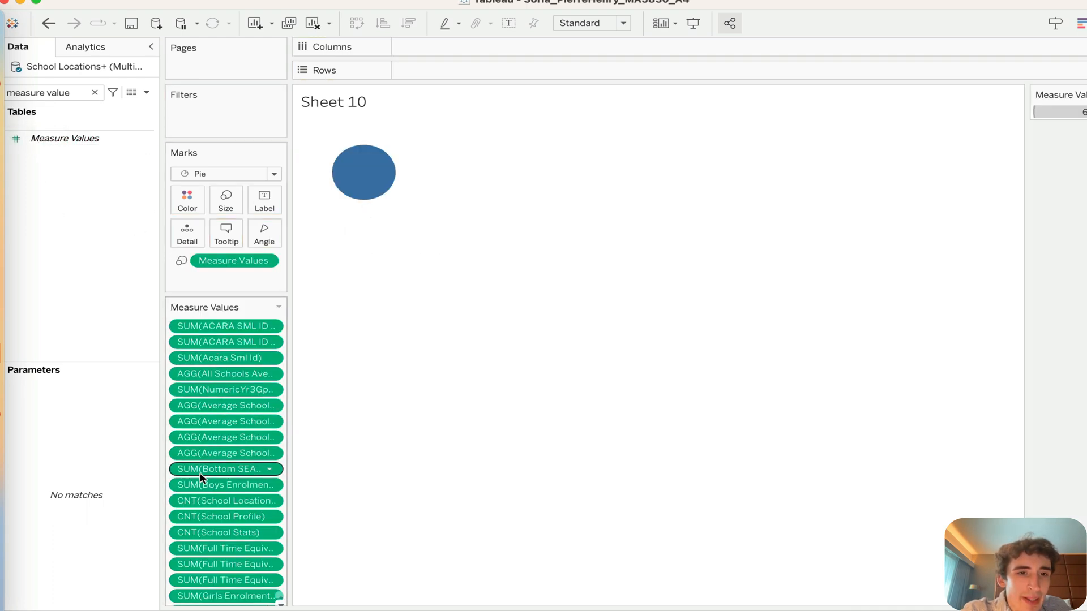
Step: Remove every measure listed above Boys Enrolments from Measure Values, from the ACARA SML IDs through Bottom SEA Quarter (%)
{"action": "left_click", "coordinate": [240, 328]}
{"action": "key", "text": "Delete"}
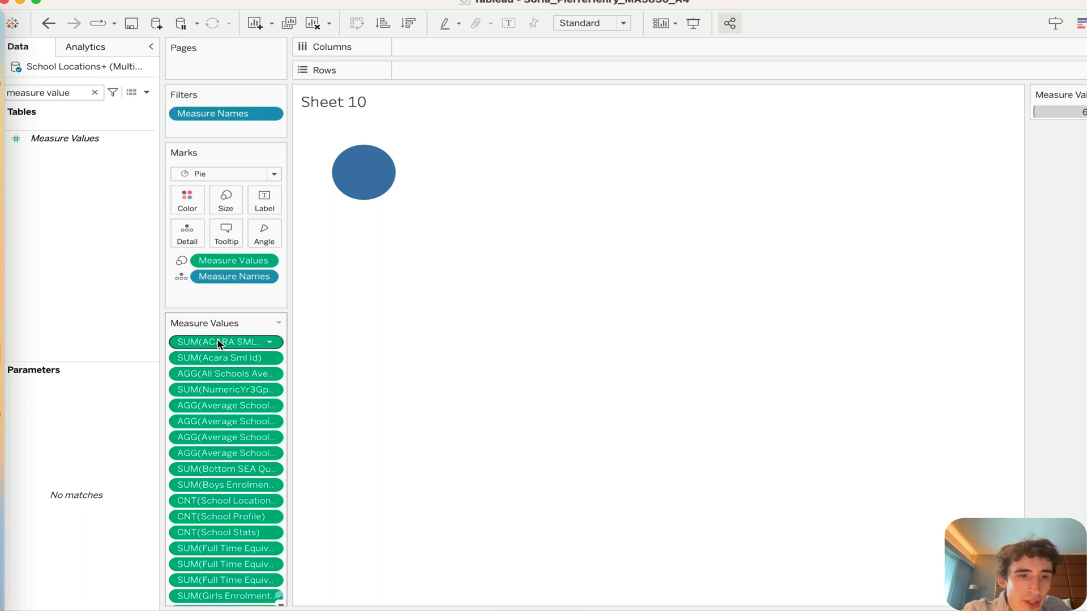
{"action": "left_click", "coordinate": [219, 343]}
{"action": "key", "text": "Delete"}
{"action": "left_click", "coordinate": [209, 343]}
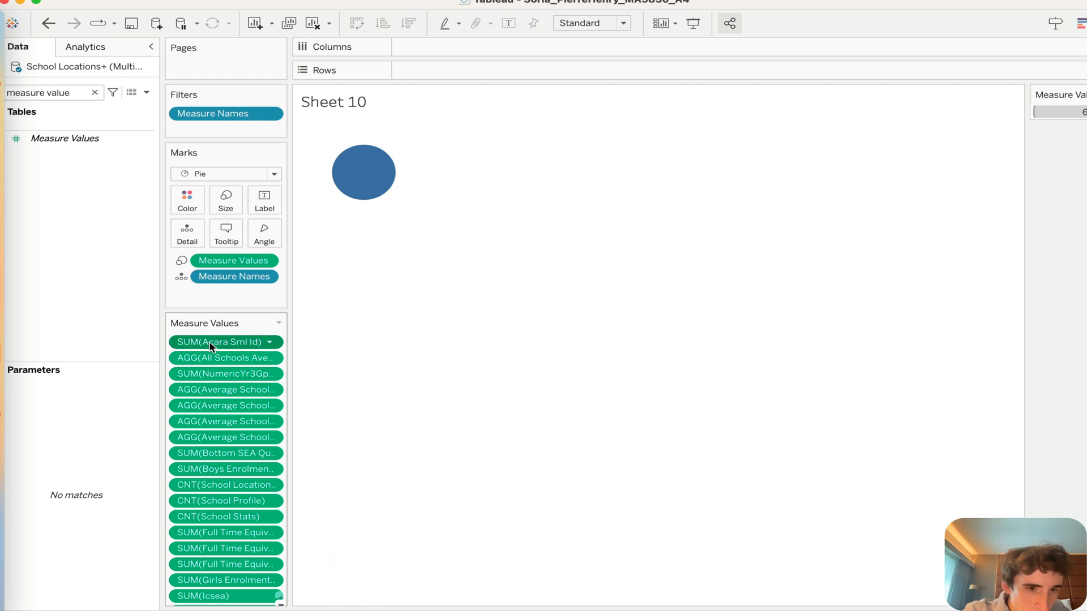
{"action": "left_click", "coordinate": [227, 456], "text": "shift"}
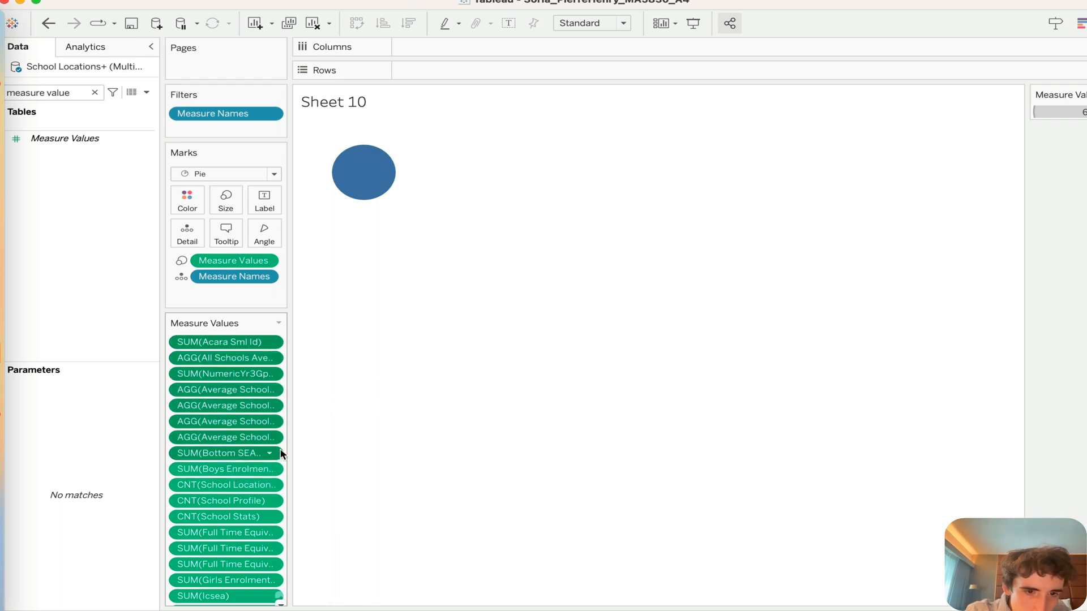
{"action": "key", "text": "Delete"}
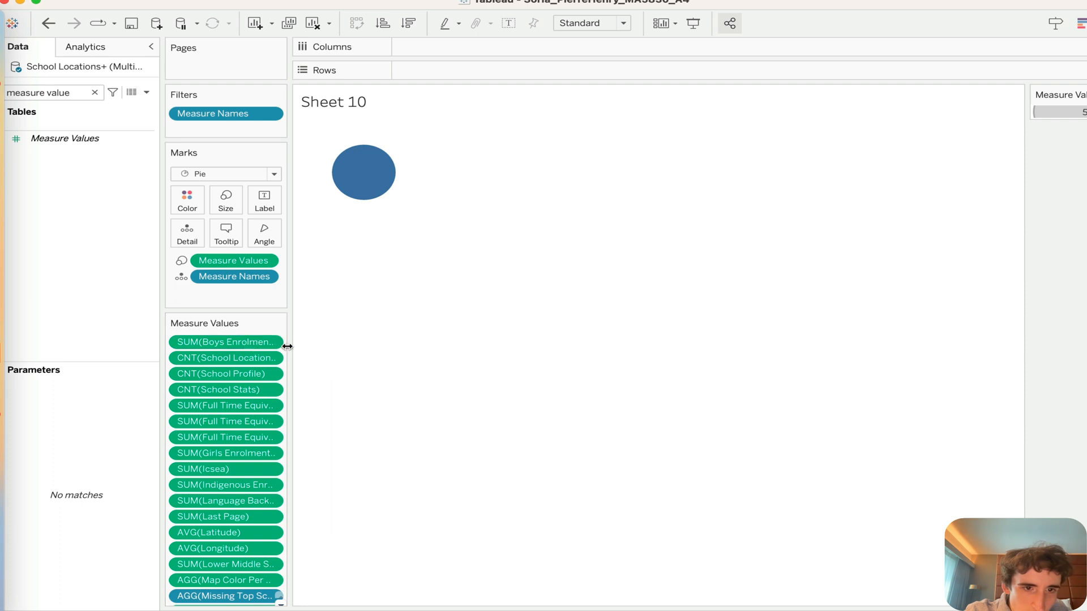
Step: Widen the shelf area and remove the measures between Boys Enrolments and Girls Enrolments, School Locations count through Full Time Equivalent Teaching Staff
{"action": "left_click_drag", "start_coordinate": [346, 345], "coordinate": [395, 346]}
{"action": "left_click", "coordinate": [236, 358]}
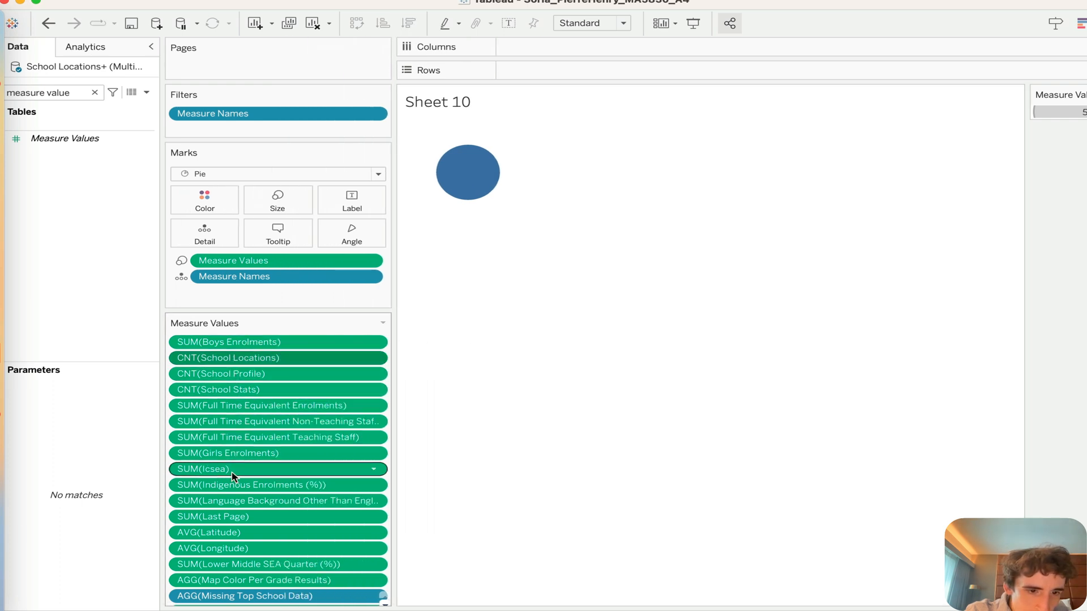
{"action": "left_click", "coordinate": [238, 438], "text": "shift"}
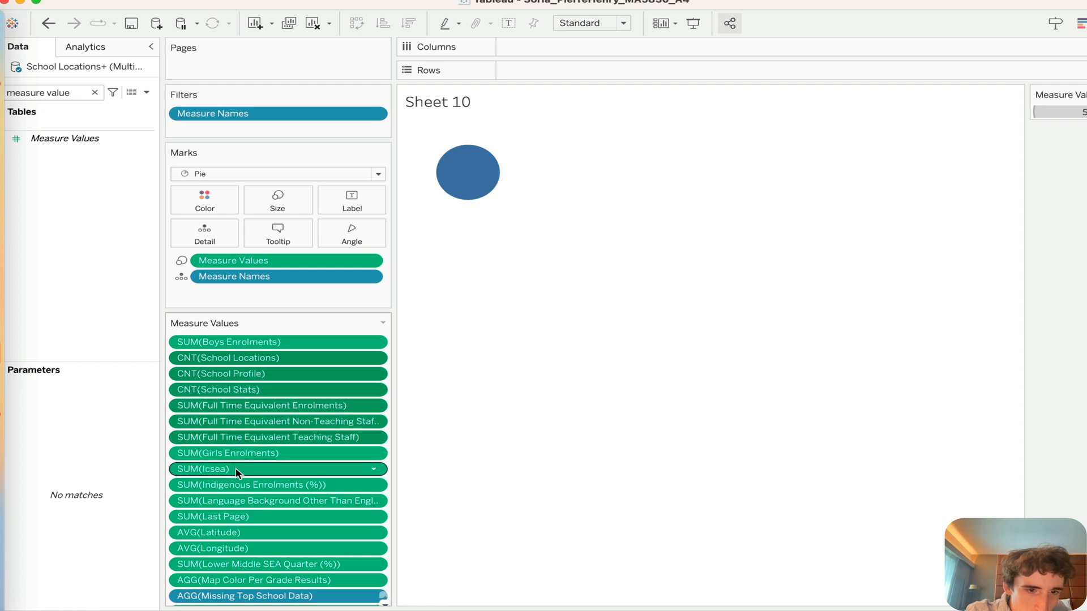
{"action": "key", "text": "Delete"}
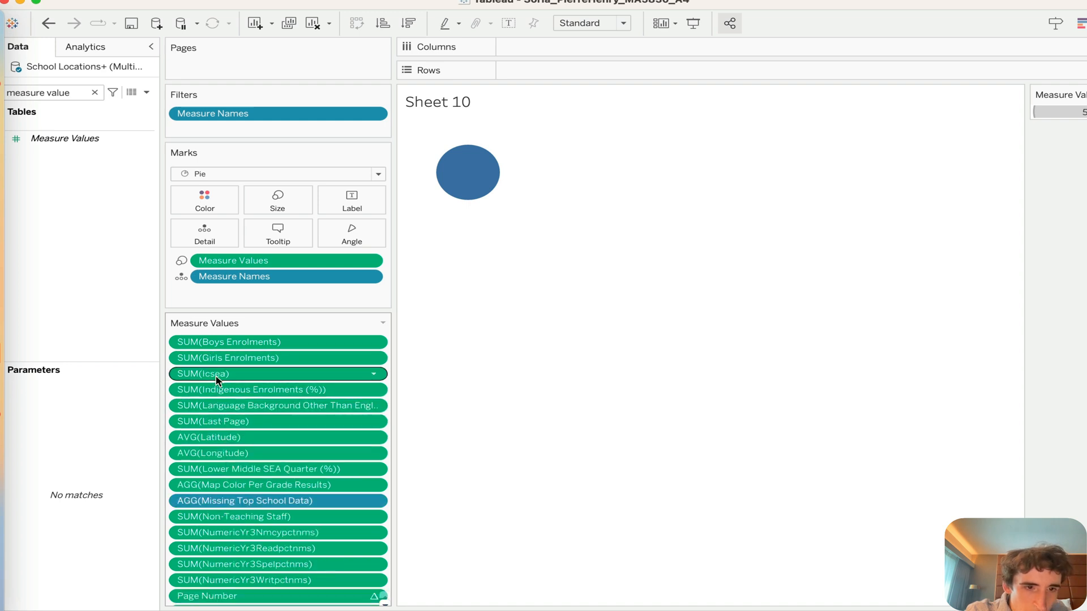
Step: Remove every measure listed below Girls Enrolments from Measure Values, from Icsea through NumericYr9Writpctnms
{"action": "left_click", "coordinate": [218, 376]}
{"action": "left_click", "coordinate": [226, 597], "text": "shift"}
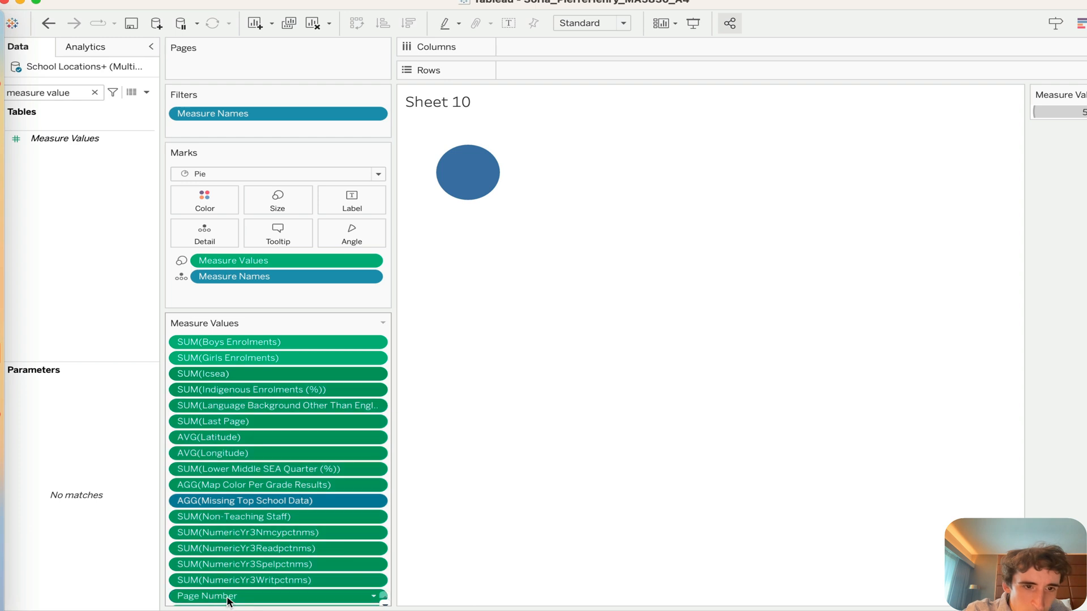
{"action": "key", "text": "Delete"}
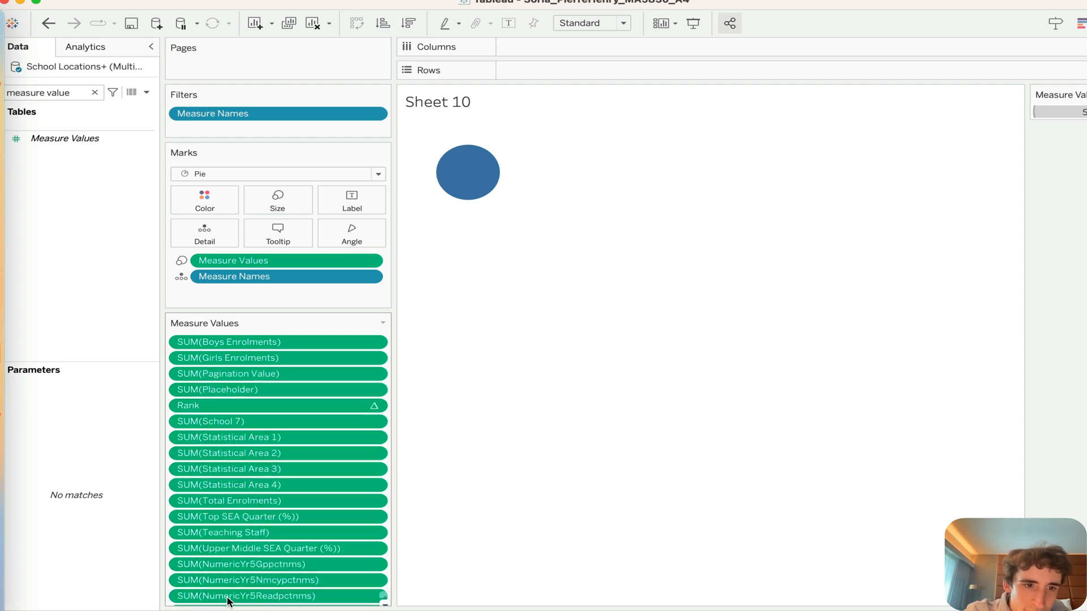
{"action": "left_click", "coordinate": [217, 375]}
{"action": "left_click", "coordinate": [227, 596], "text": "shift"}
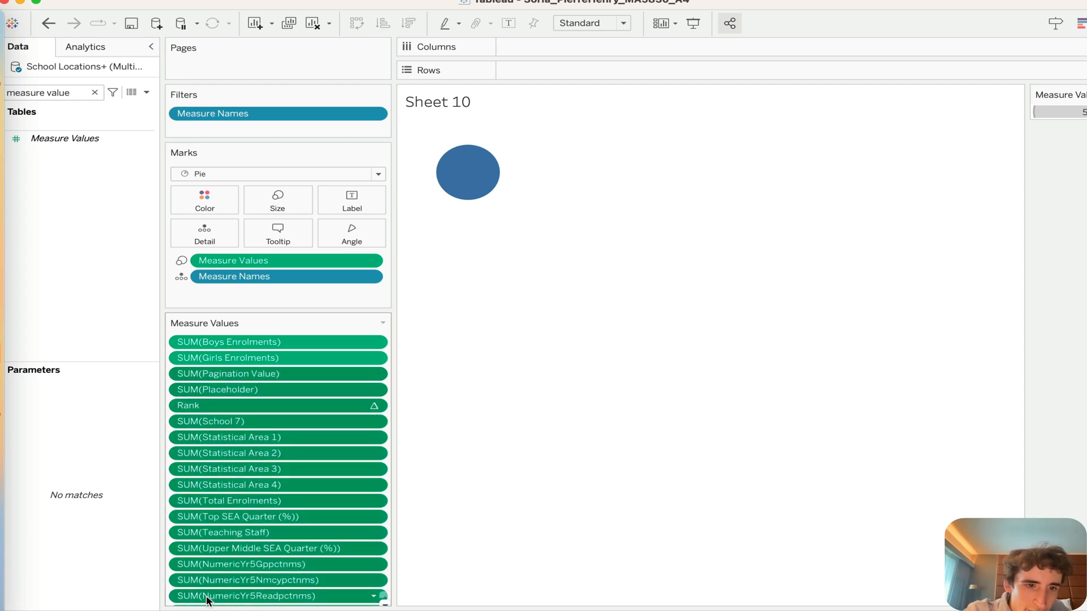
{"action": "key", "text": "Delete"}
{"action": "left_click", "coordinate": [227, 548]}
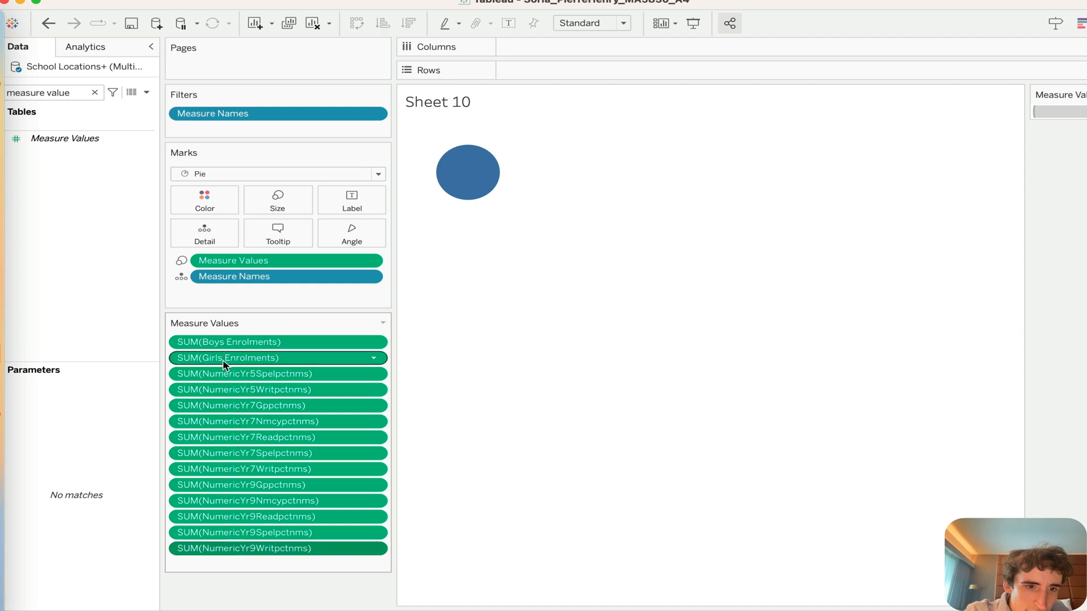
{"action": "left_click", "coordinate": [225, 375], "text": "shift"}
{"action": "key", "text": "Delete"}
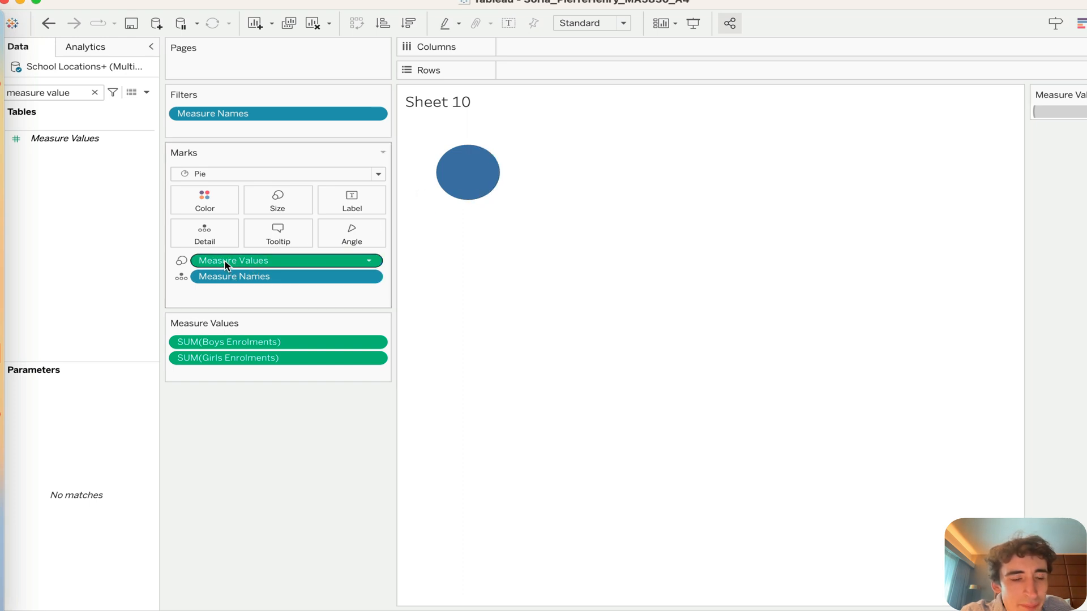
Step: Remove Measure Names from the marks and from the filters
{"action": "left_click_drag", "start_coordinate": [232, 260], "coordinate": [254, 259]}
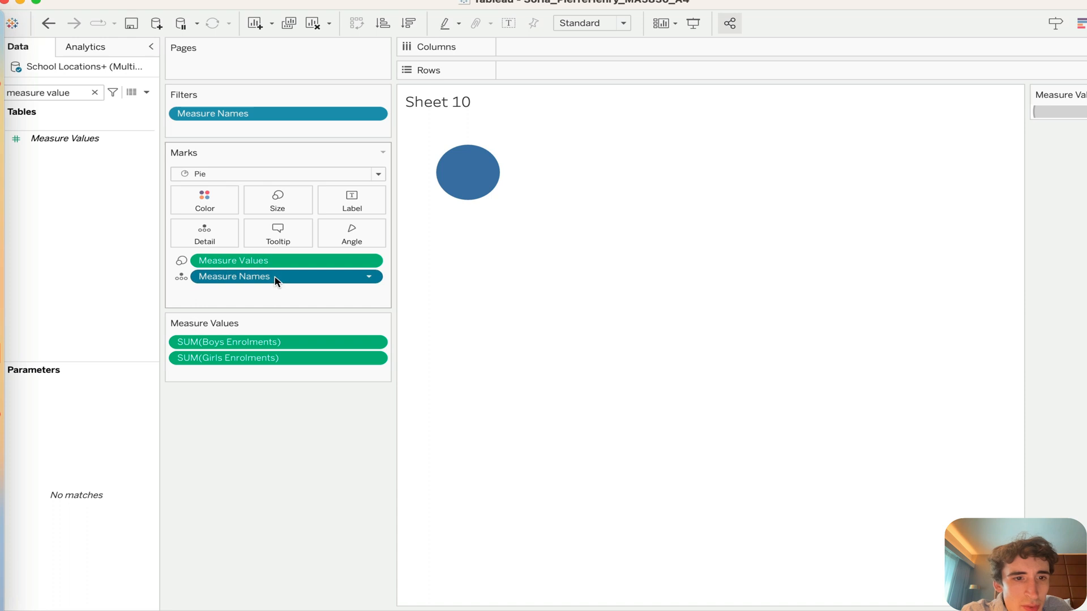
{"action": "left_click", "coordinate": [275, 280]}
{"action": "key", "text": "Delete"}
{"action": "left_click", "coordinate": [445, 173]}
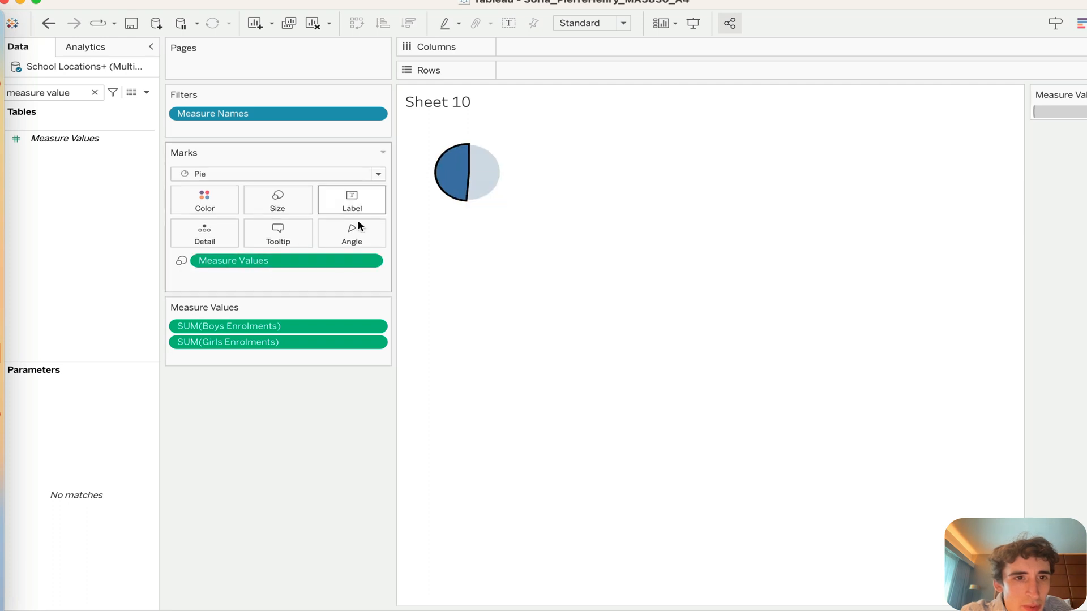
{"action": "left_click", "coordinate": [323, 119]}
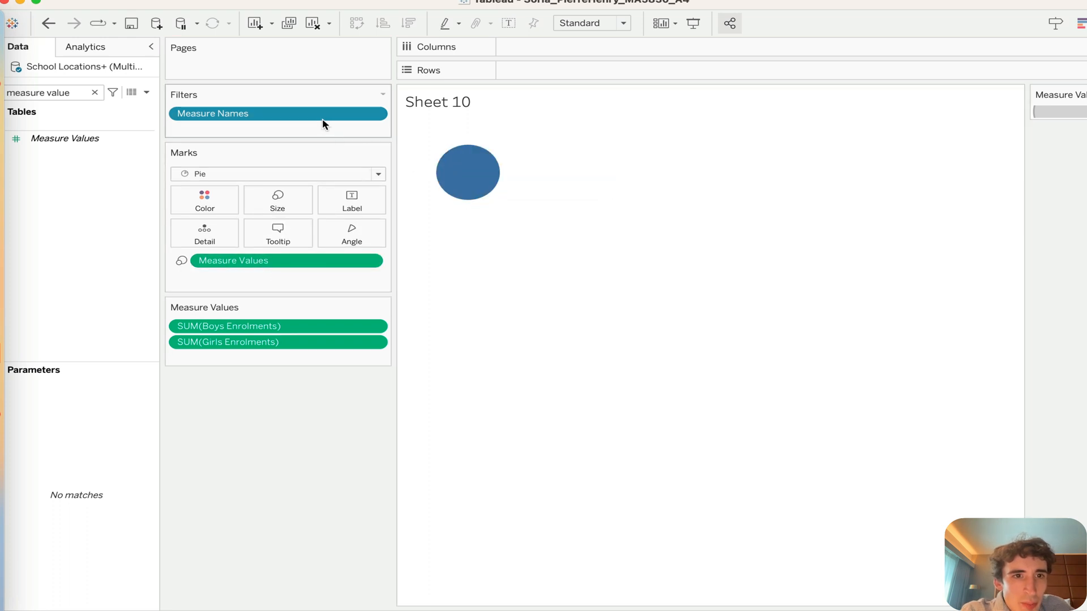
{"action": "key", "text": "Delete"}
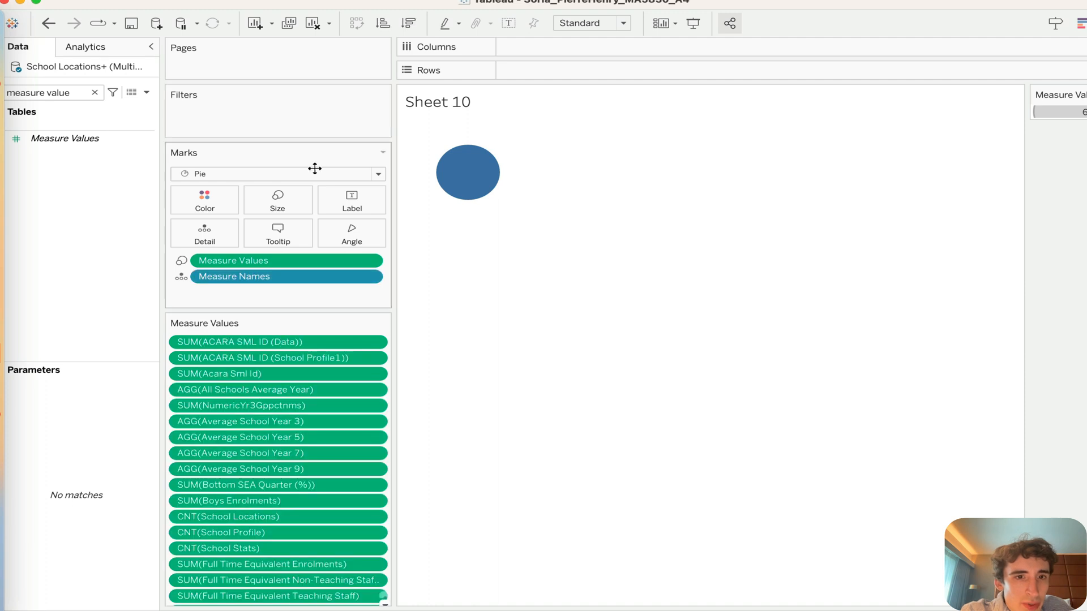
Step: Undo the removal of Measure Names from the filters
{"action": "key", "text": "super+z"}
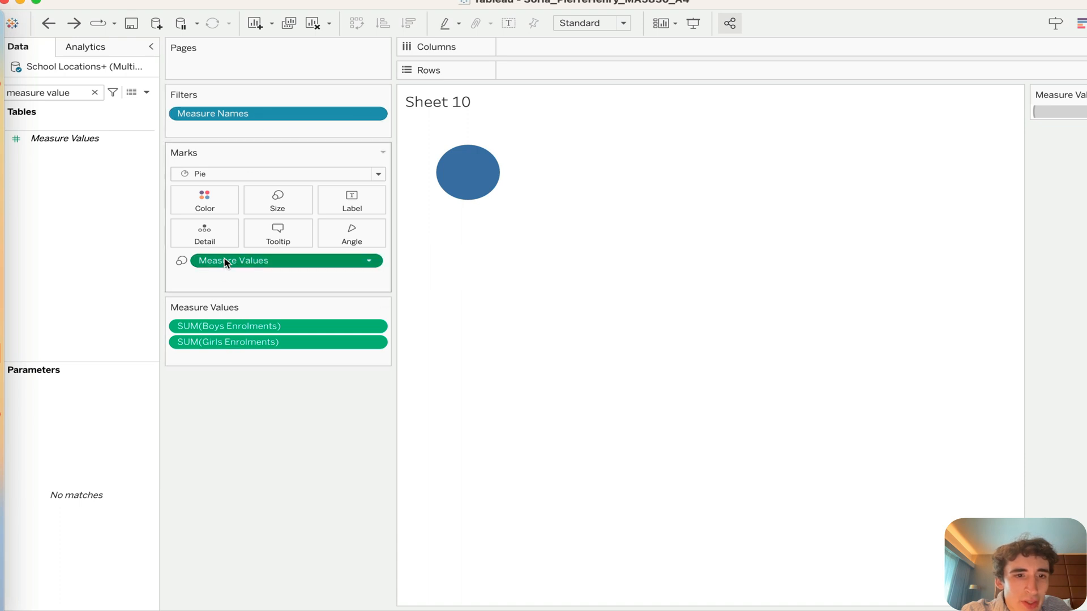
{"action": "left_click_drag", "start_coordinate": [227, 261], "coordinate": [249, 249]}
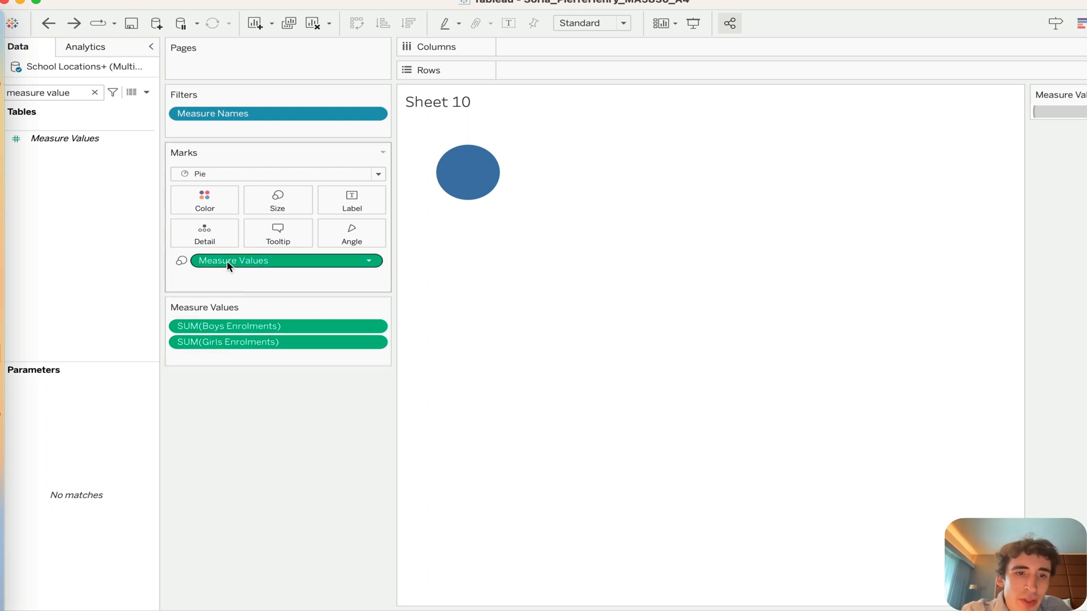
{"action": "left_click_drag", "start_coordinate": [230, 267], "coordinate": [515, 199]}
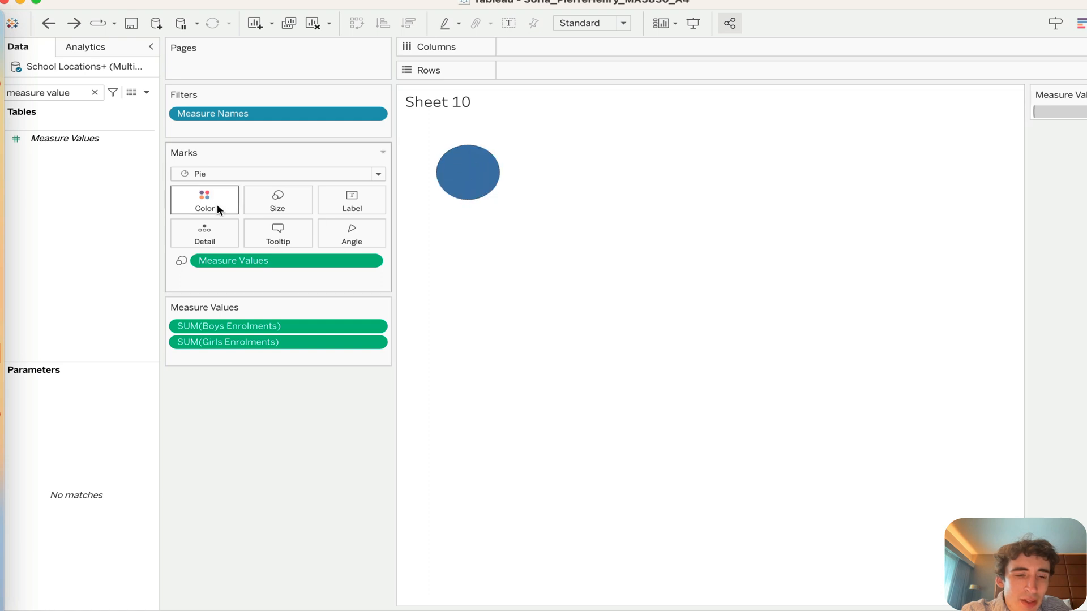
{"action": "key", "text": "super+z"}
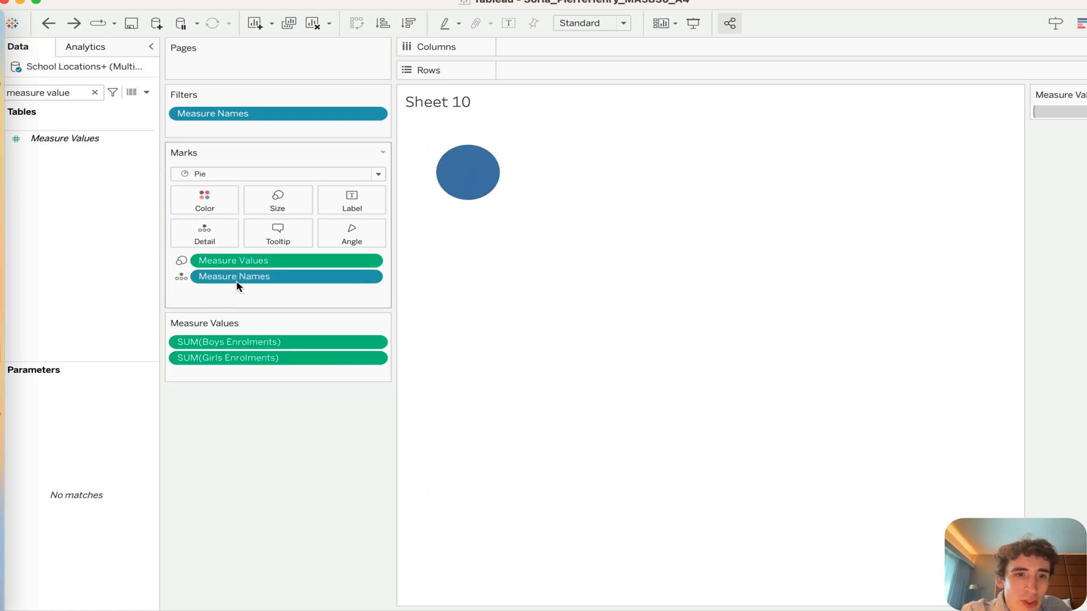
{"action": "key", "text": "super+z"}
{"action": "left_click_drag", "start_coordinate": [230, 265], "coordinate": [263, 256]}
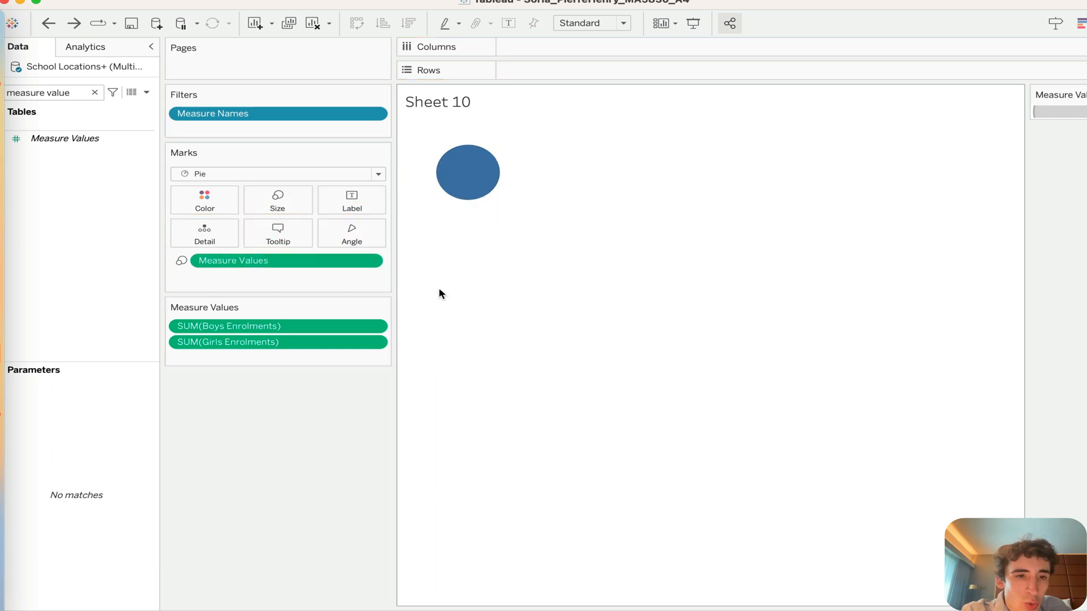
{"action": "left_click", "coordinate": [297, 262]}
{"action": "key", "text": "Delete"}
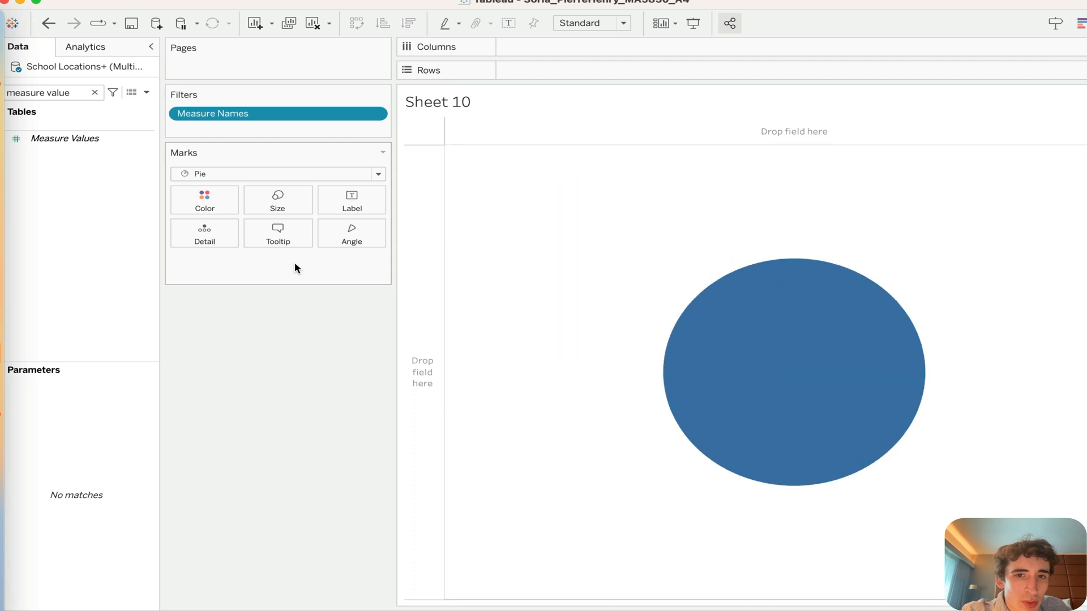
{"action": "key", "text": "super+z"}
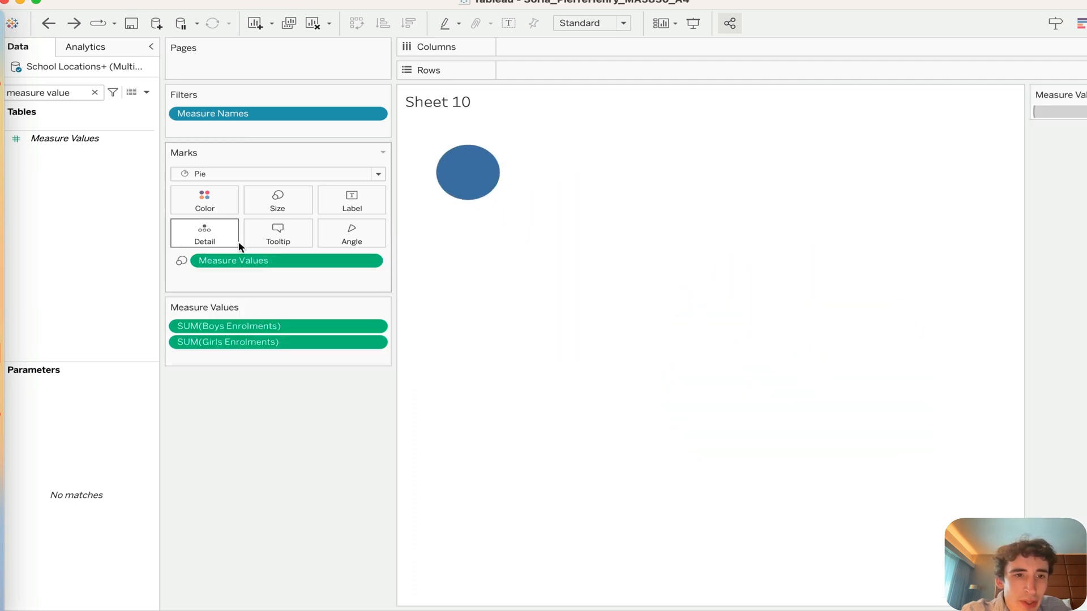
Step: Reassign Measure Values from Size to Color so the pie slices are shaded by enrolments
{"action": "mouse_move", "coordinate": [234, 263]}
{"action": "left_mouse_down"}
{"action": "mouse_move", "coordinate": [277, 260]}
{"action": "mouse_move", "coordinate": [254, 261]}
{"action": "left_mouse_up"}
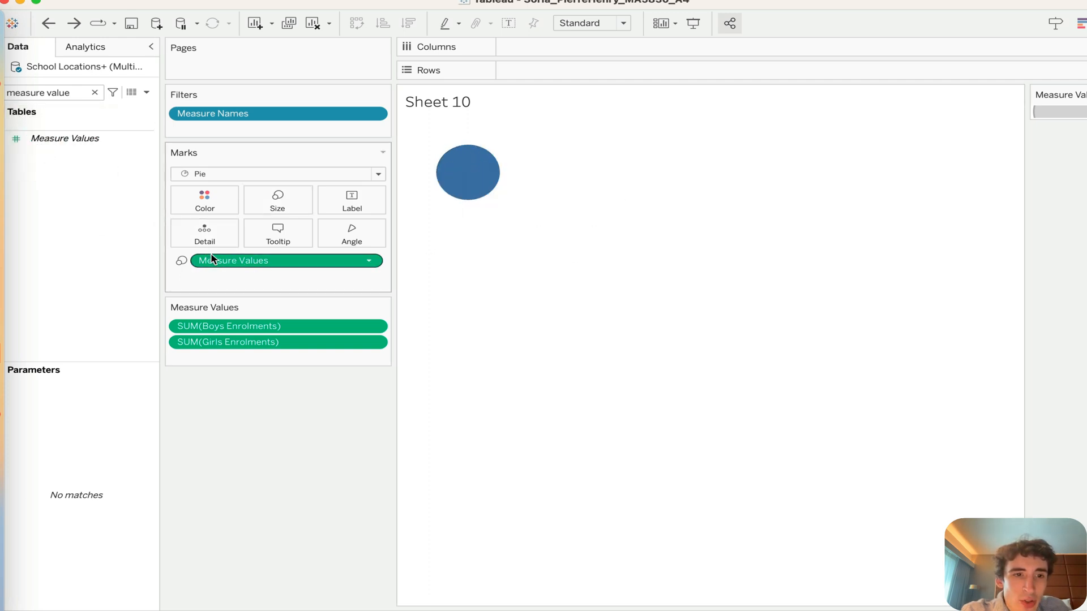
{"action": "left_click_drag", "start_coordinate": [212, 266], "coordinate": [204, 199]}
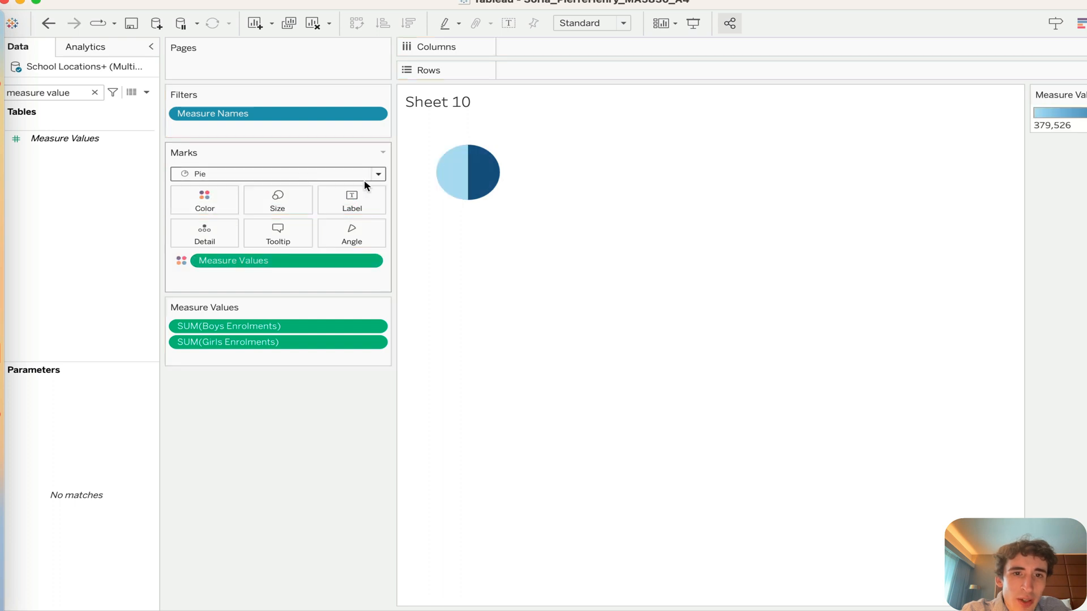
{"action": "mouse_move", "coordinate": [459, 179]}
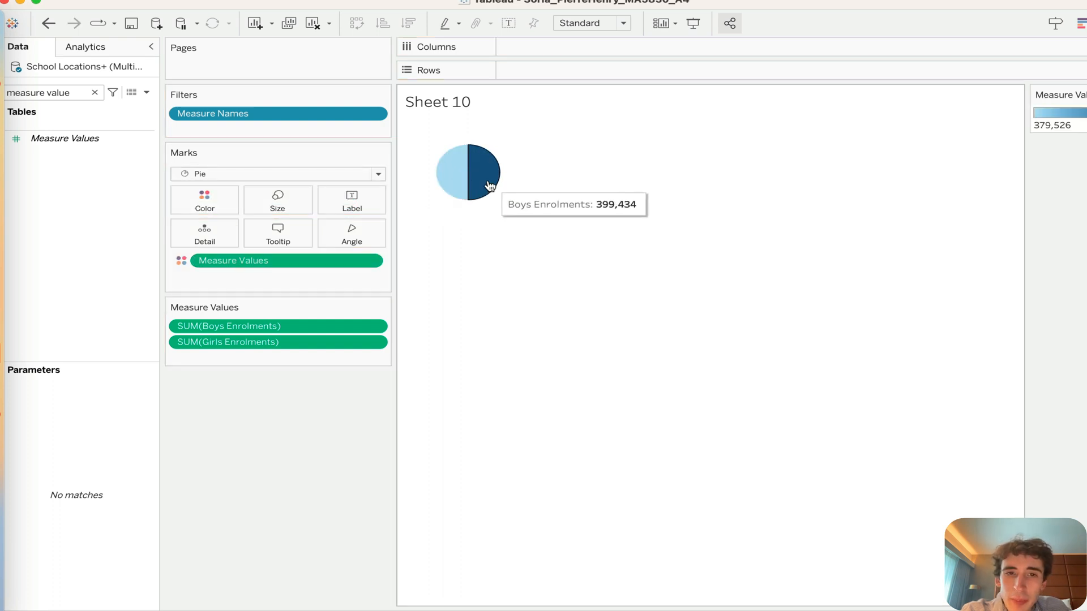
Step: Try the Blue-Teal and Orange-Blue Diverging palettes for Measure Values, and apply the Gray palette
{"action": "left_click", "coordinate": [197, 202]}
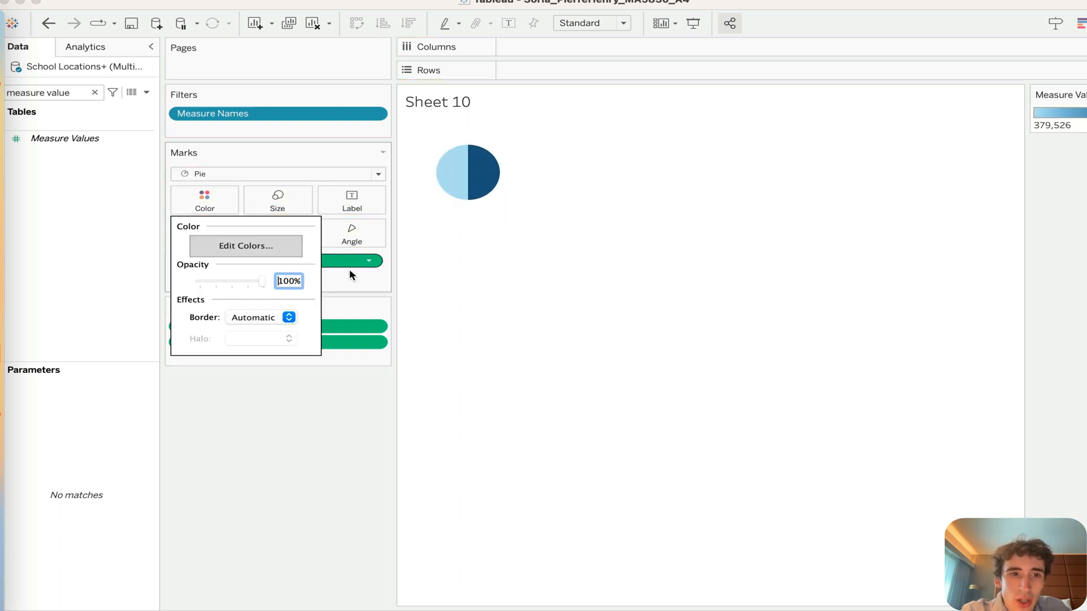
{"action": "left_click", "coordinate": [244, 245]}
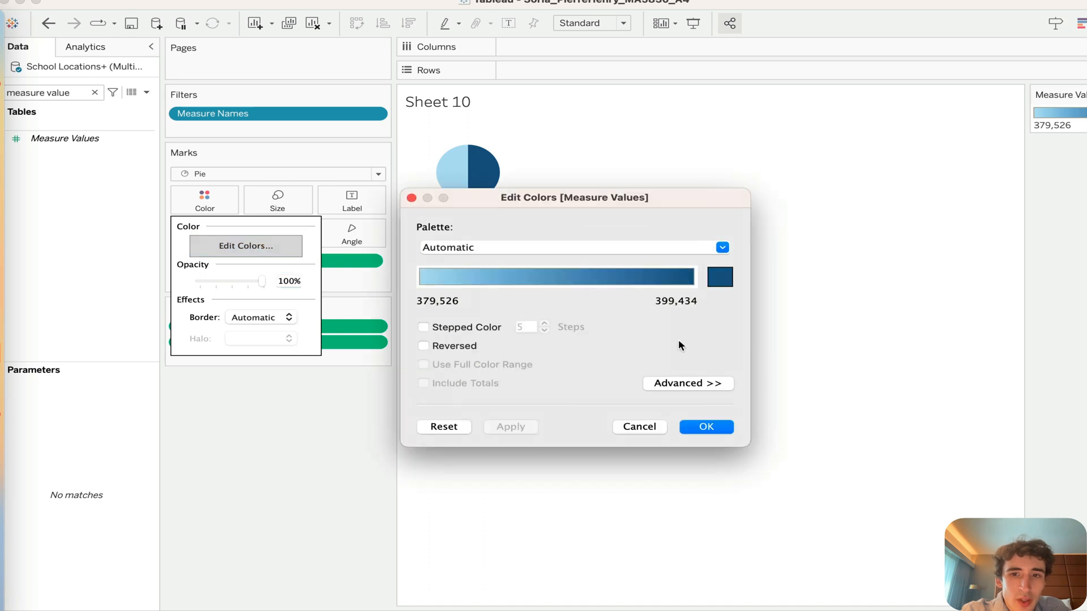
{"action": "left_click", "coordinate": [702, 248]}
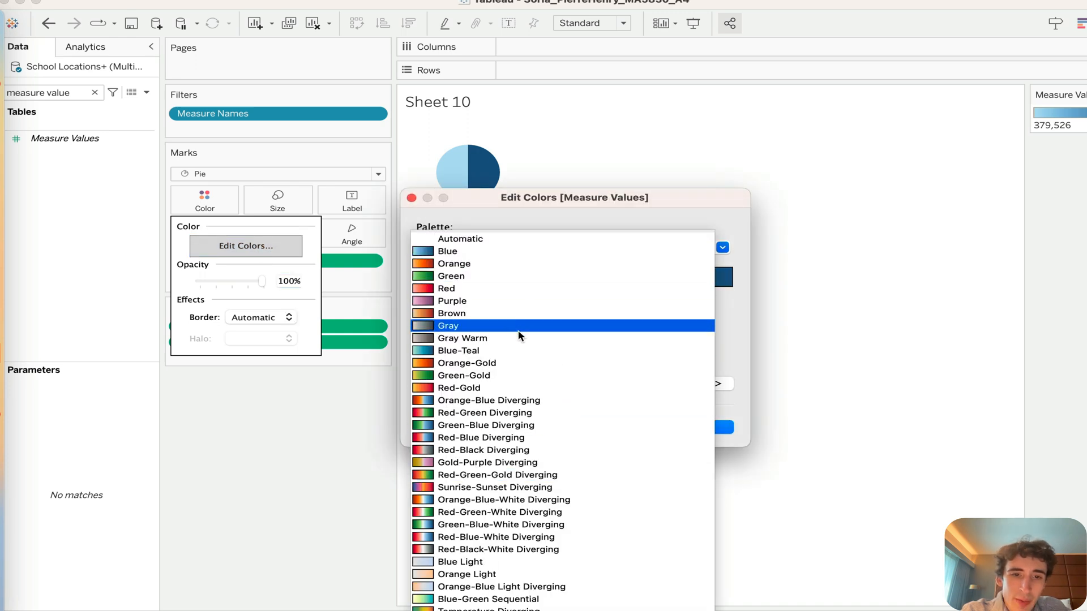
{"action": "left_click", "coordinate": [493, 425]}
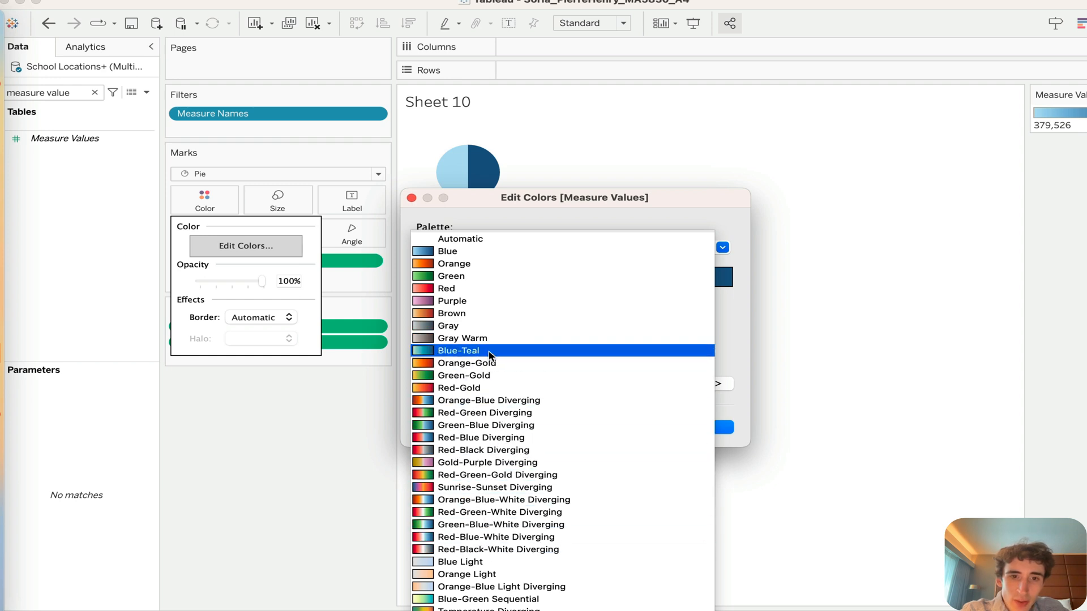
{"action": "left_click", "coordinate": [458, 350]}
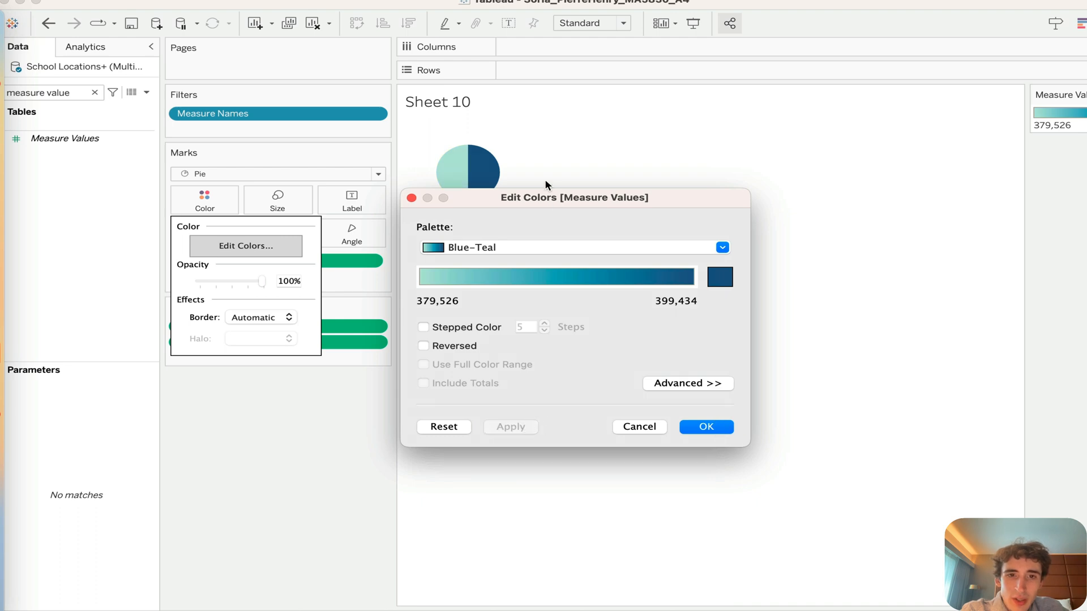
{"action": "left_click", "coordinate": [546, 247]}
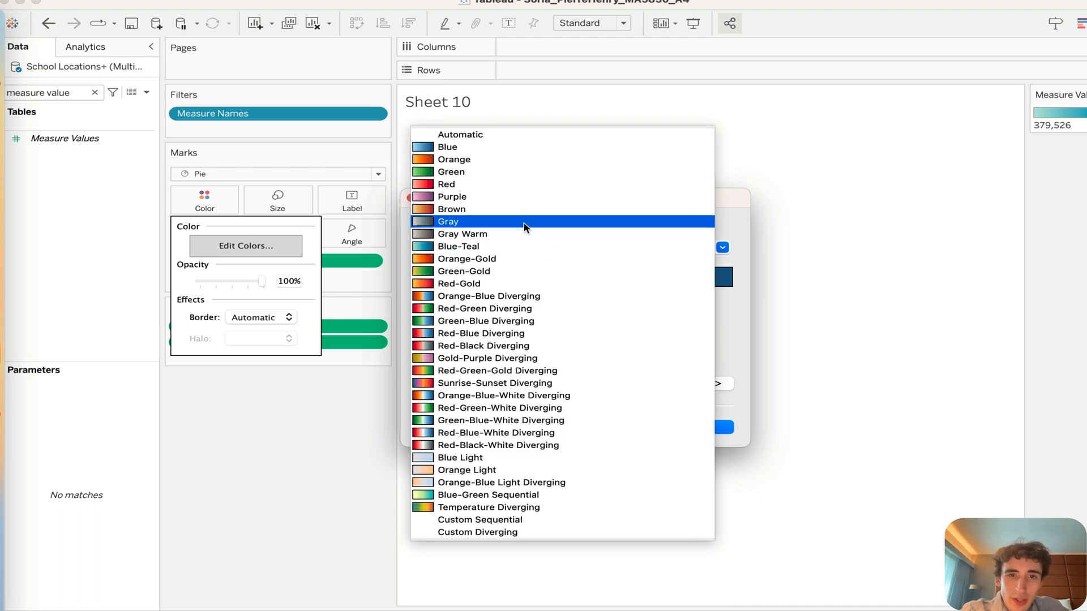
{"action": "left_click", "coordinate": [530, 296]}
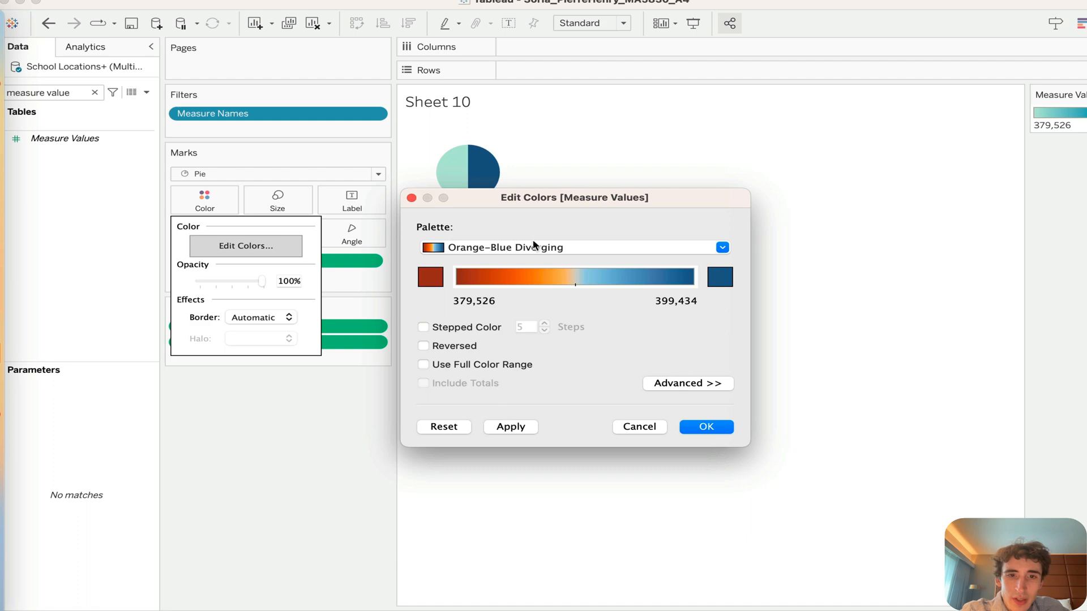
{"action": "left_click", "coordinate": [534, 244]}
{"action": "left_click", "coordinate": [501, 169]}
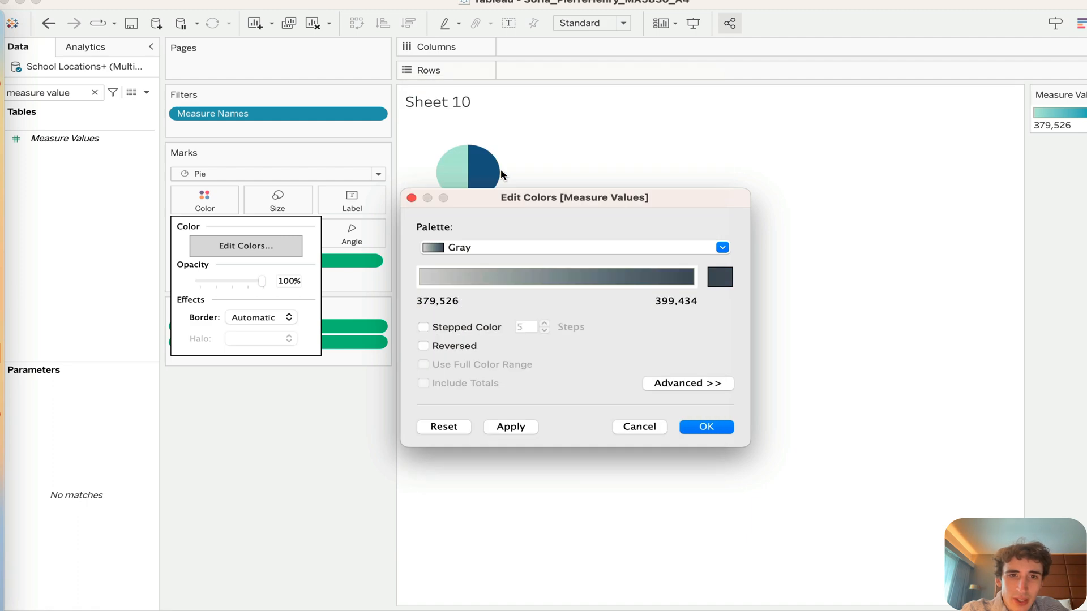
{"action": "left_click", "coordinate": [696, 433]}
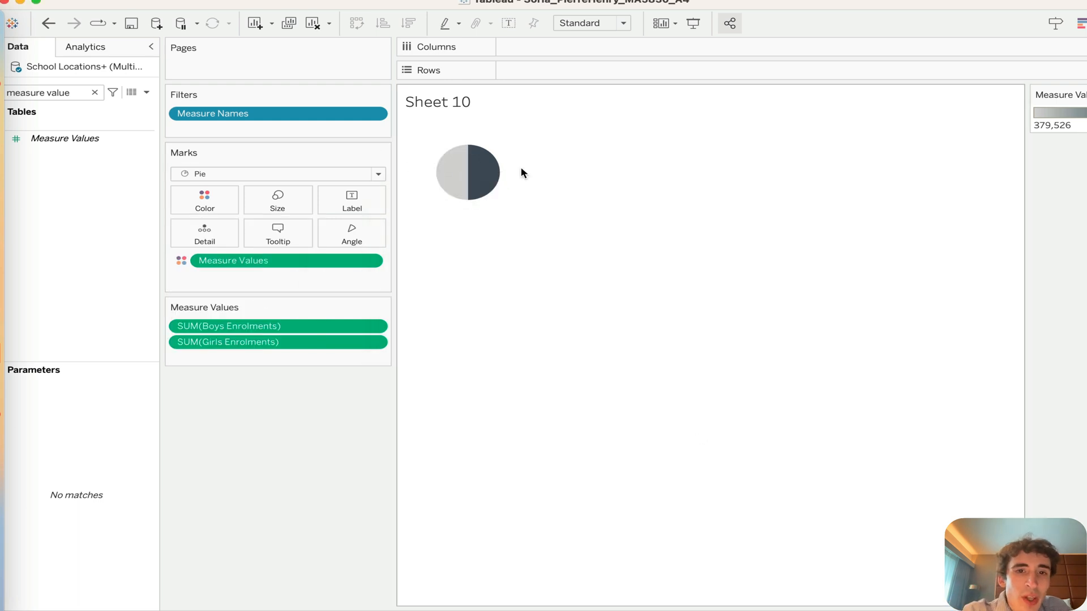
Step: Show mark labels on the pie chart and set their font color to white
{"action": "left_click", "coordinate": [336, 204]}
{"action": "left_click", "coordinate": [383, 236]}
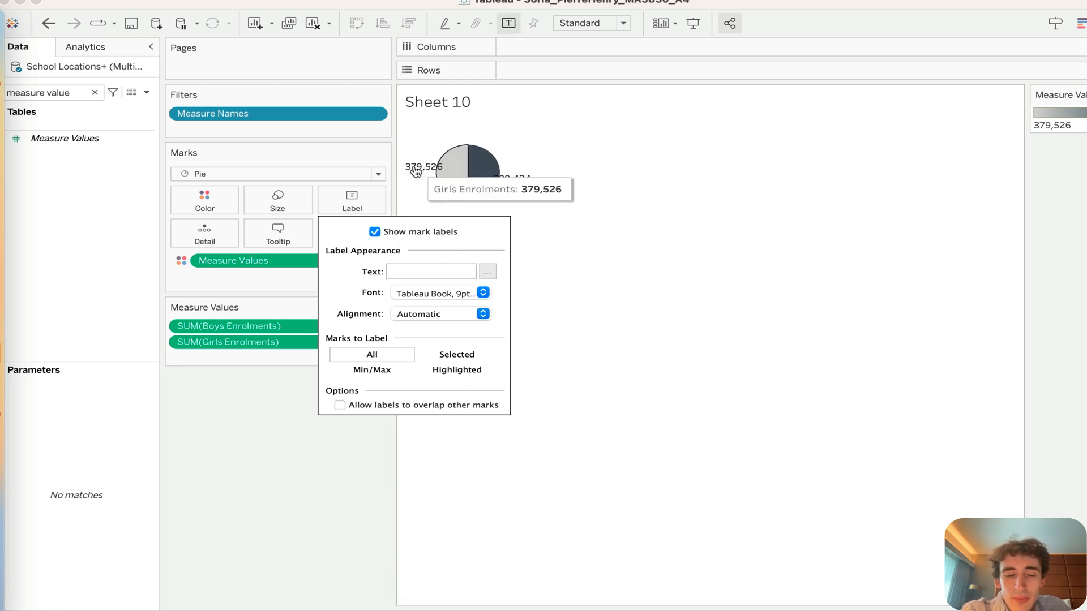
{"action": "mouse_move", "coordinate": [509, 180]}
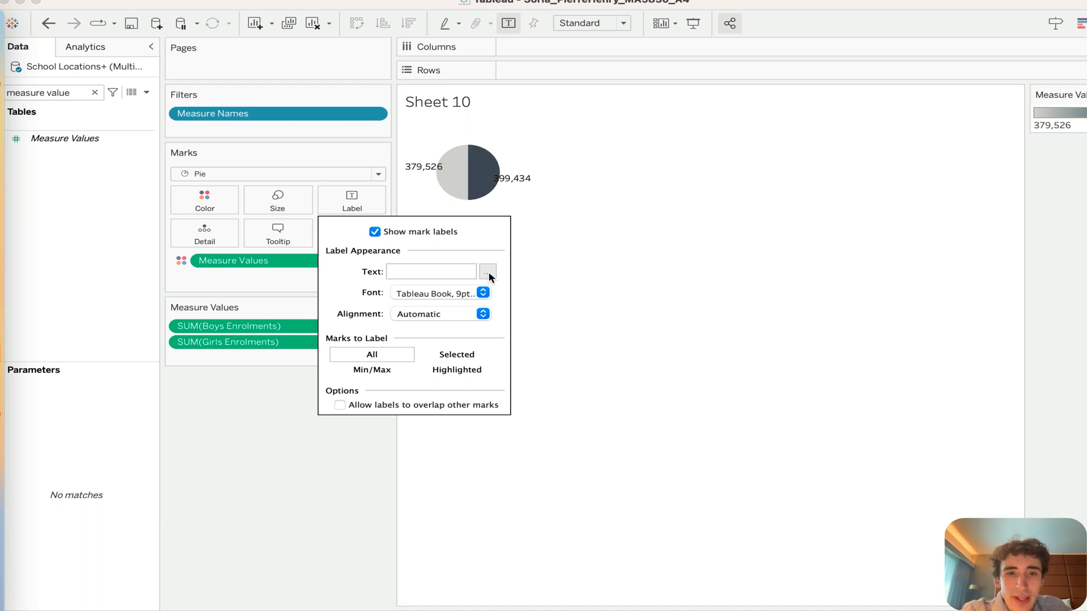
{"action": "left_click", "coordinate": [476, 294]}
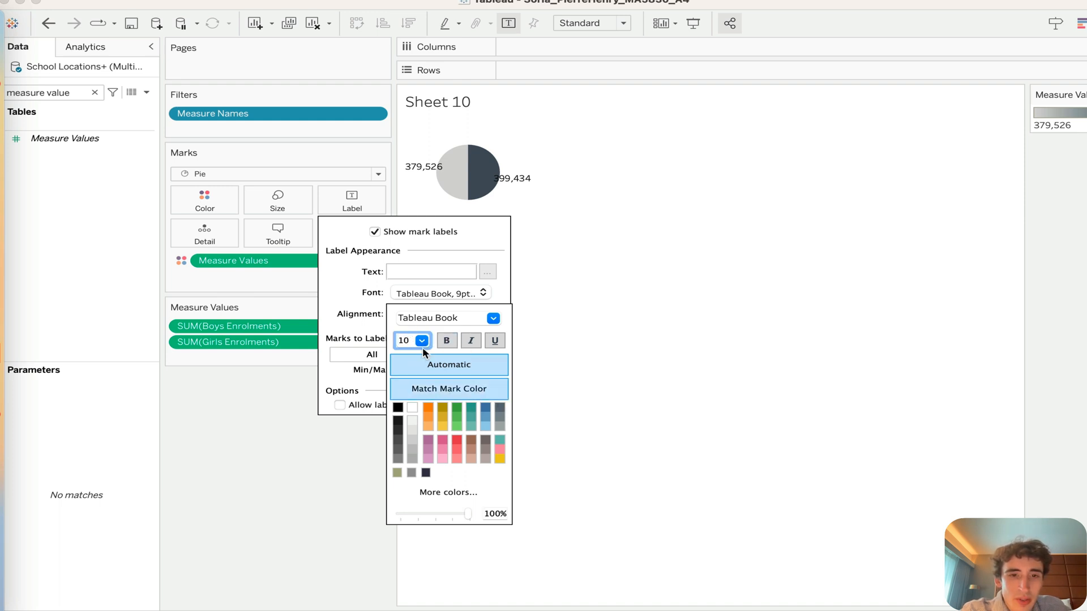
{"action": "left_click", "coordinate": [412, 407]}
{"action": "left_click", "coordinate": [347, 256]}
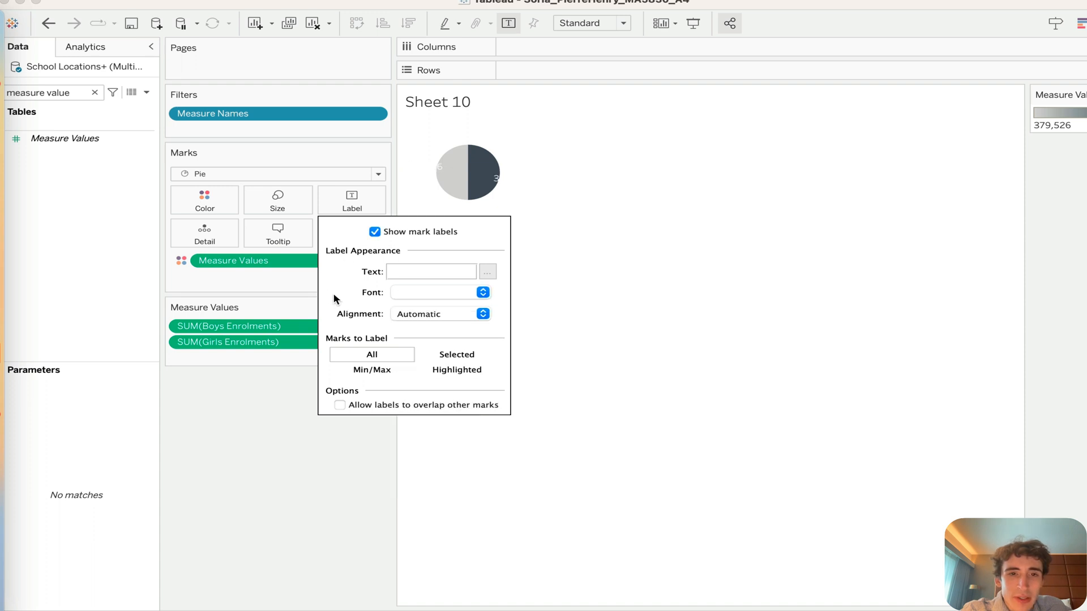
{"action": "left_click", "coordinate": [588, 290]}
Step: Fit the pie chart to the Entire View
{"action": "mouse_move", "coordinate": [486, 183]}
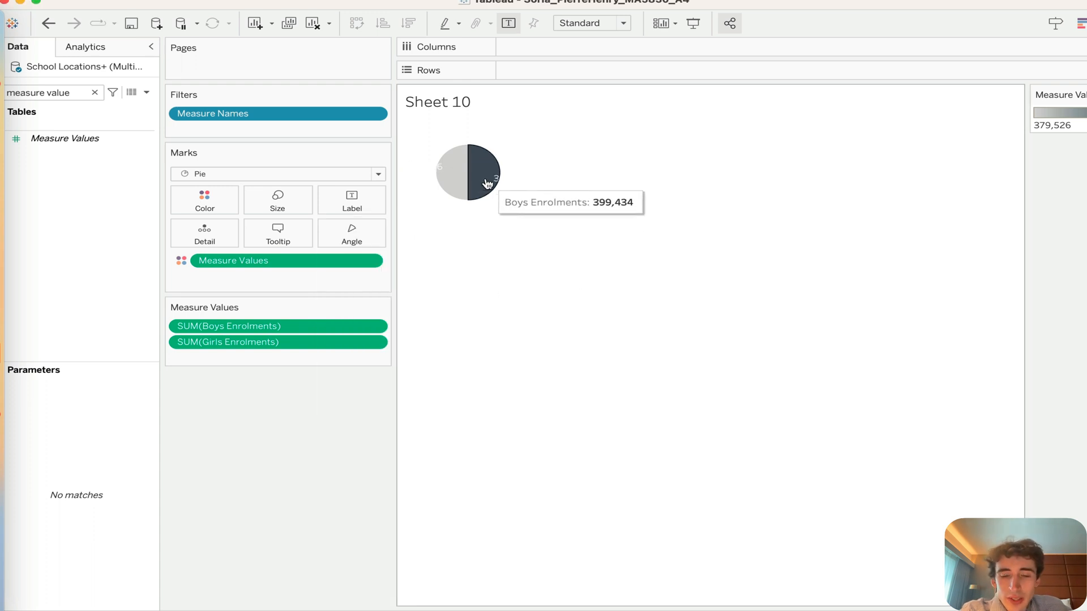
{"action": "left_click", "coordinate": [597, 24]}
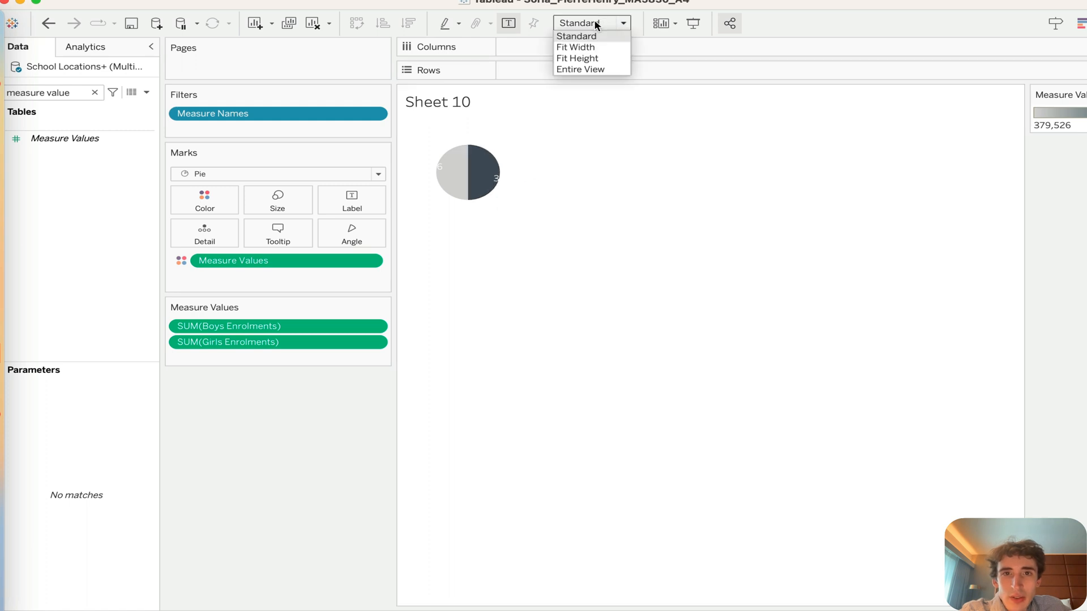
{"action": "left_click", "coordinate": [601, 69]}
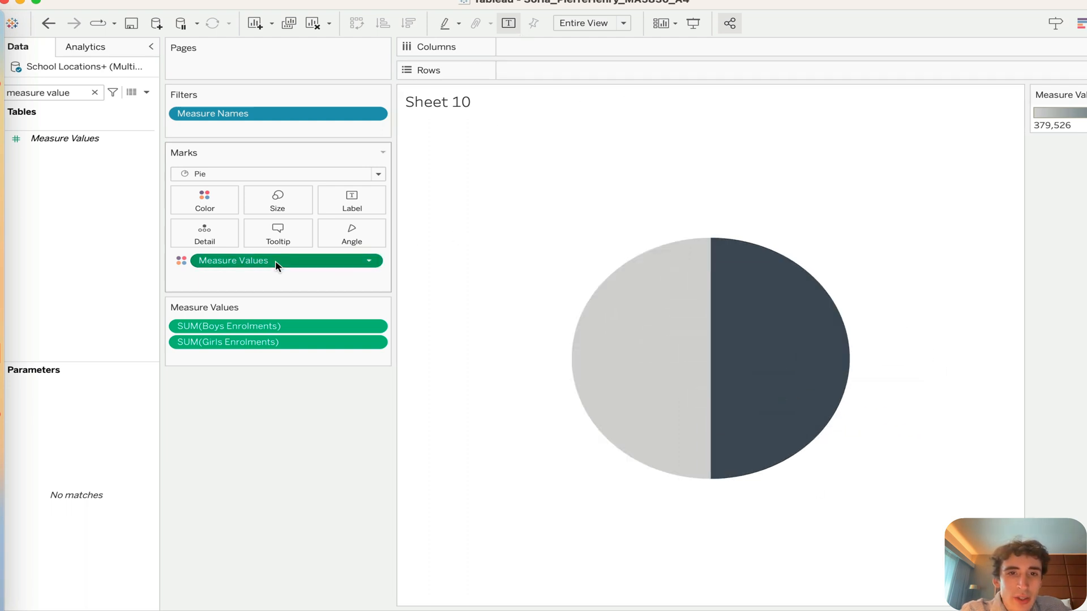
Step: Try placing Measure Values on Columns and Rows with a duplicate copy, and remove the duplicate from Rows
{"action": "left_click_drag", "start_coordinate": [275, 260], "coordinate": [645, 46]}
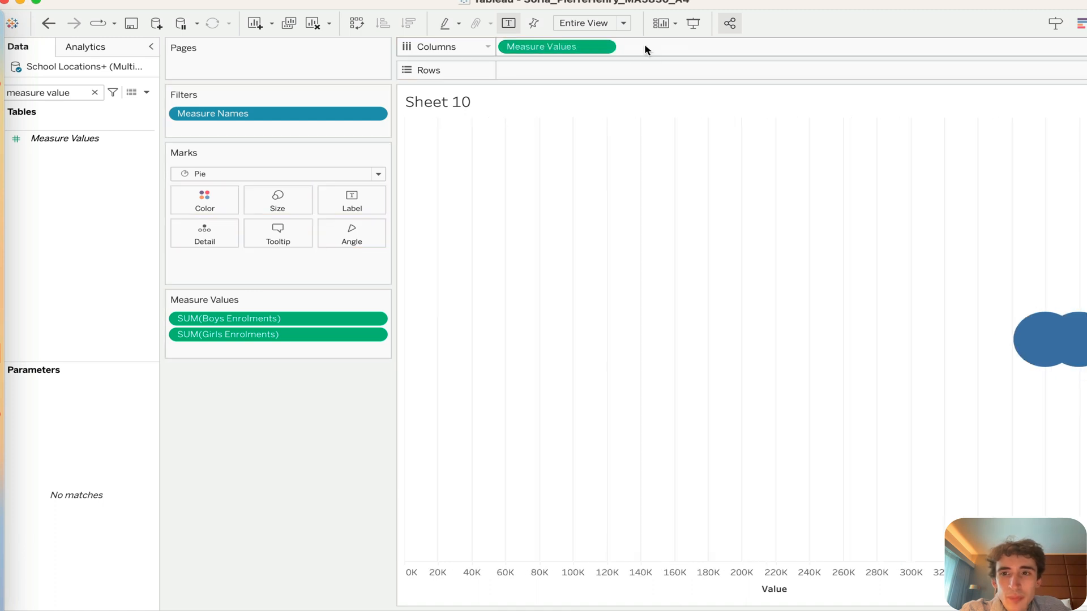
{"action": "left_click_drag", "start_coordinate": [578, 46], "coordinate": [685, 48]}
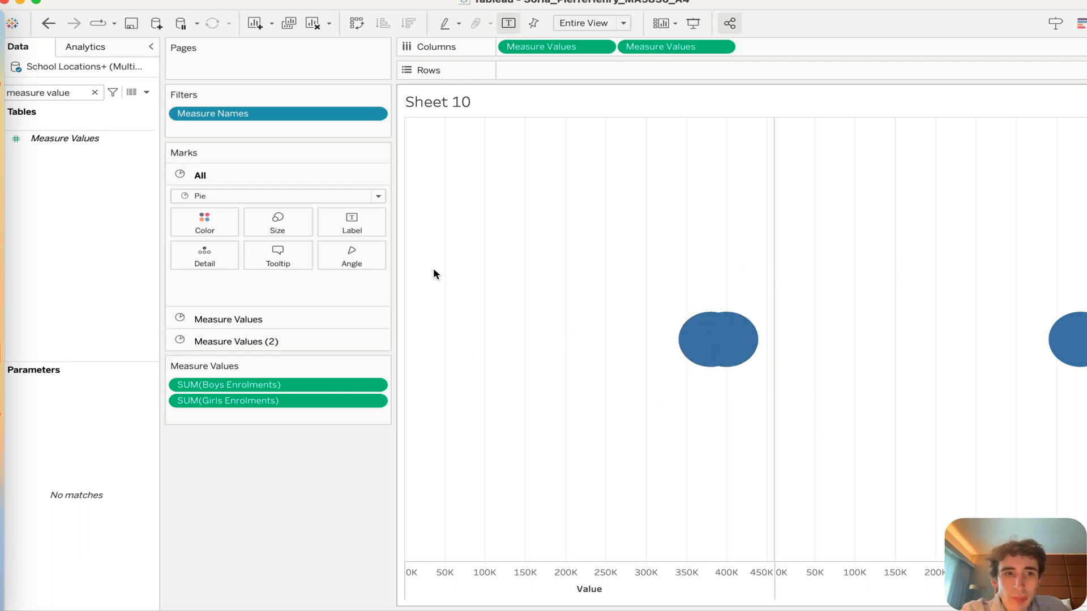
{"action": "left_click", "coordinate": [672, 47]}
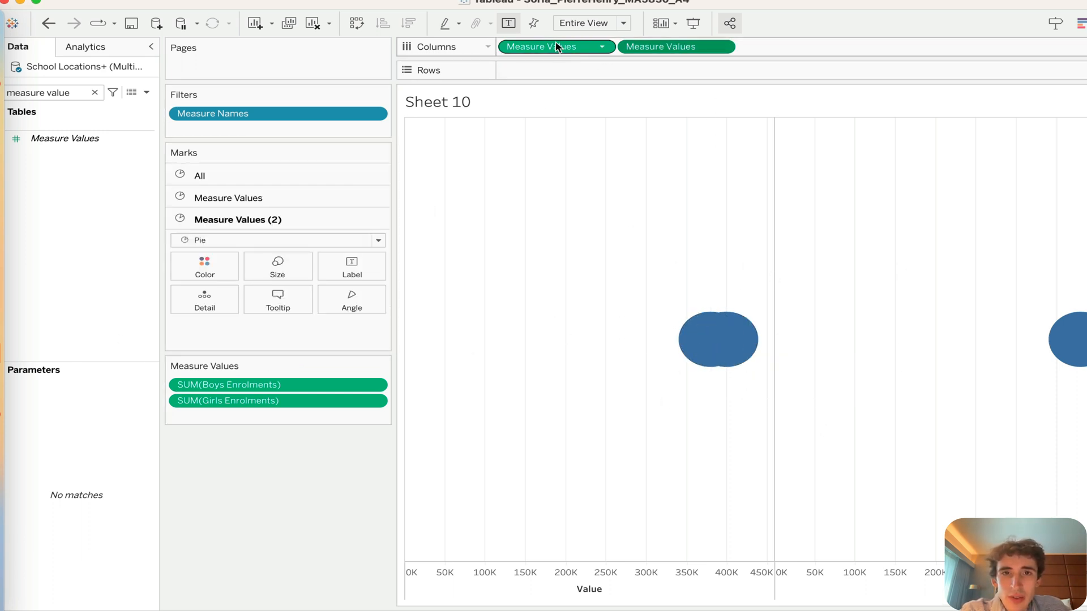
{"action": "left_click_drag", "start_coordinate": [558, 47], "coordinate": [640, 71]}
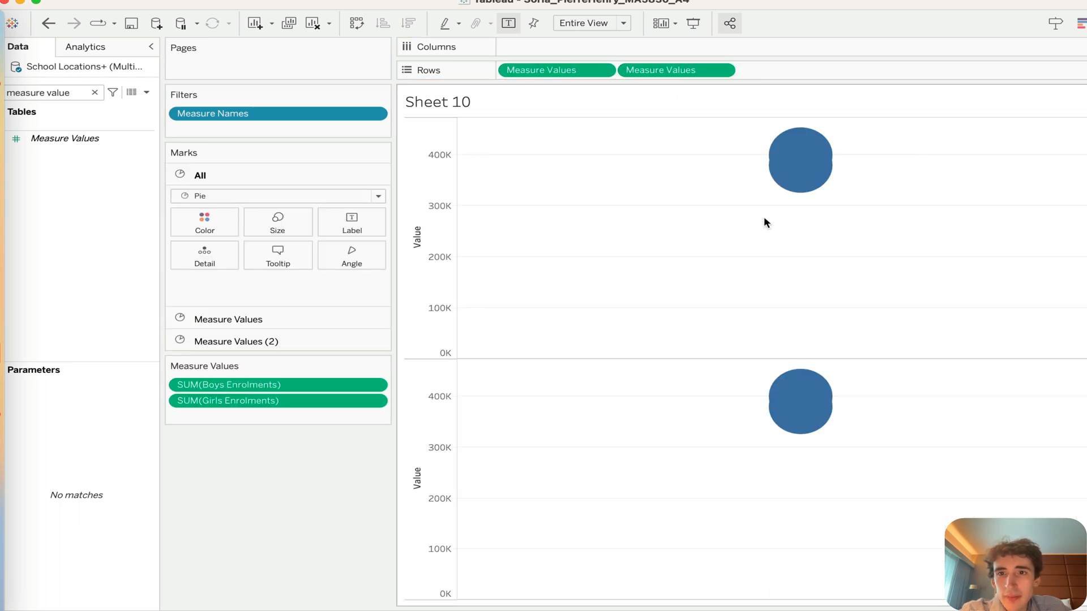
{"action": "left_click", "coordinate": [664, 72]}
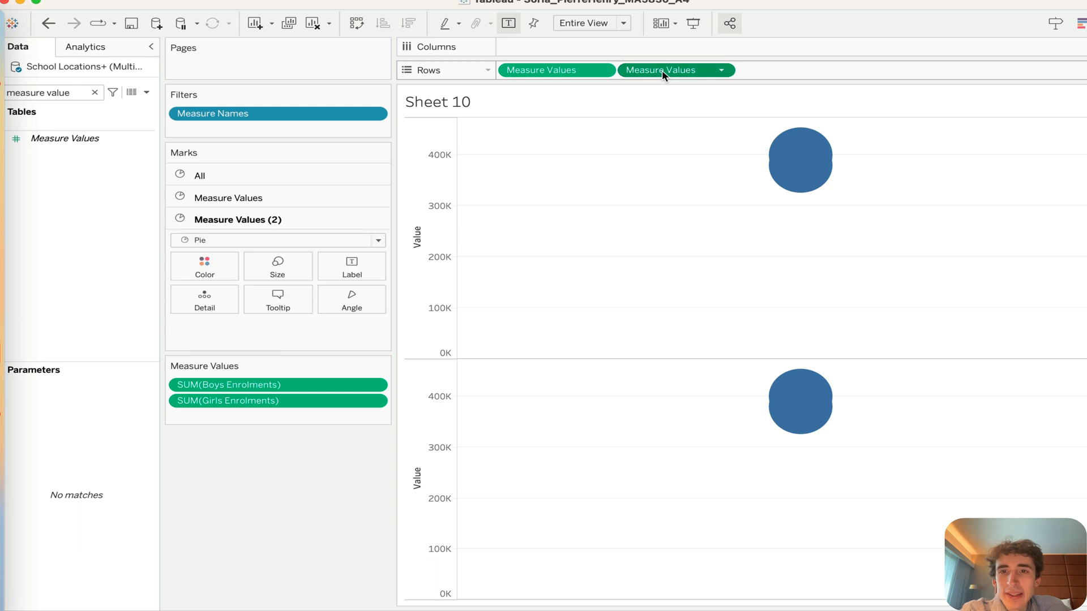
{"action": "key", "text": "Delete"}
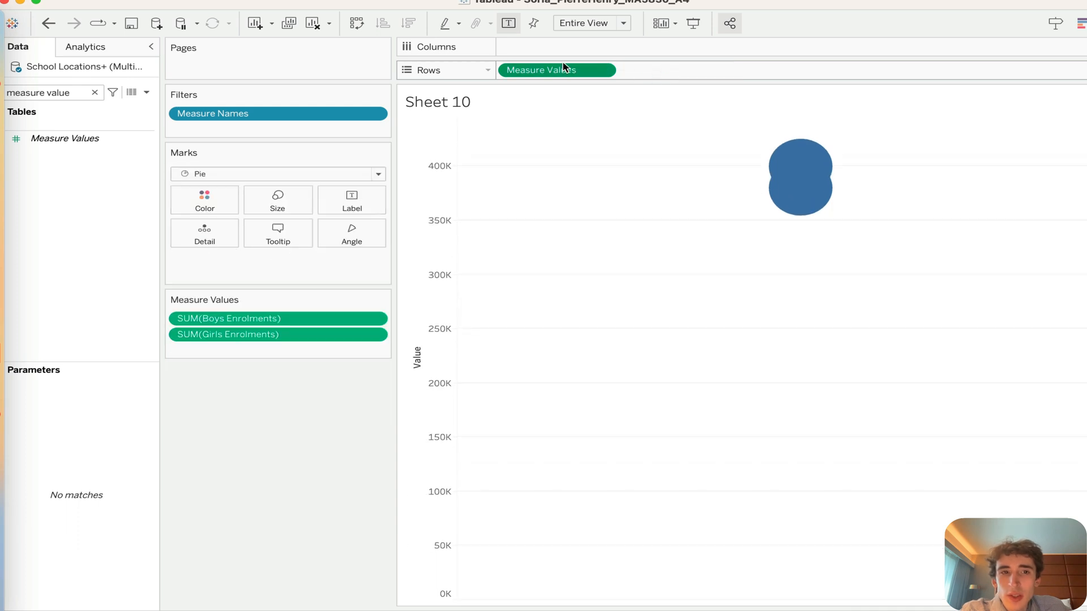
Step: Undo the Measure Values placements on Rows and Columns, back to the single pie colored by Measure Values
{"action": "key", "text": "super+z"}
{"action": "key", "text": "super+z"}
{"action": "key", "text": "super+z"}
{"action": "key", "text": "super+z"}
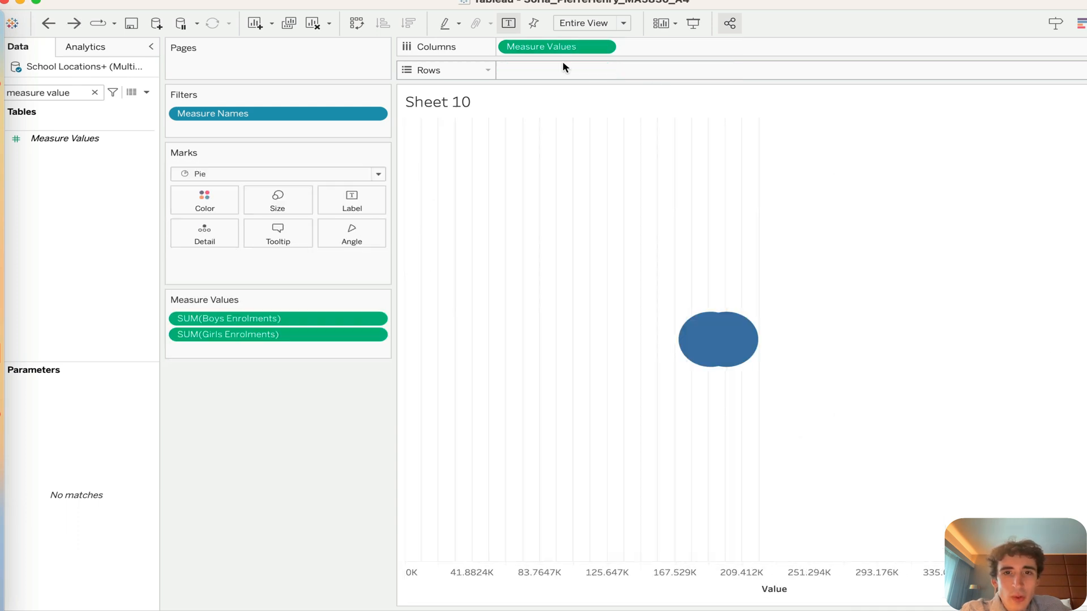
{"action": "key", "text": "super+z"}
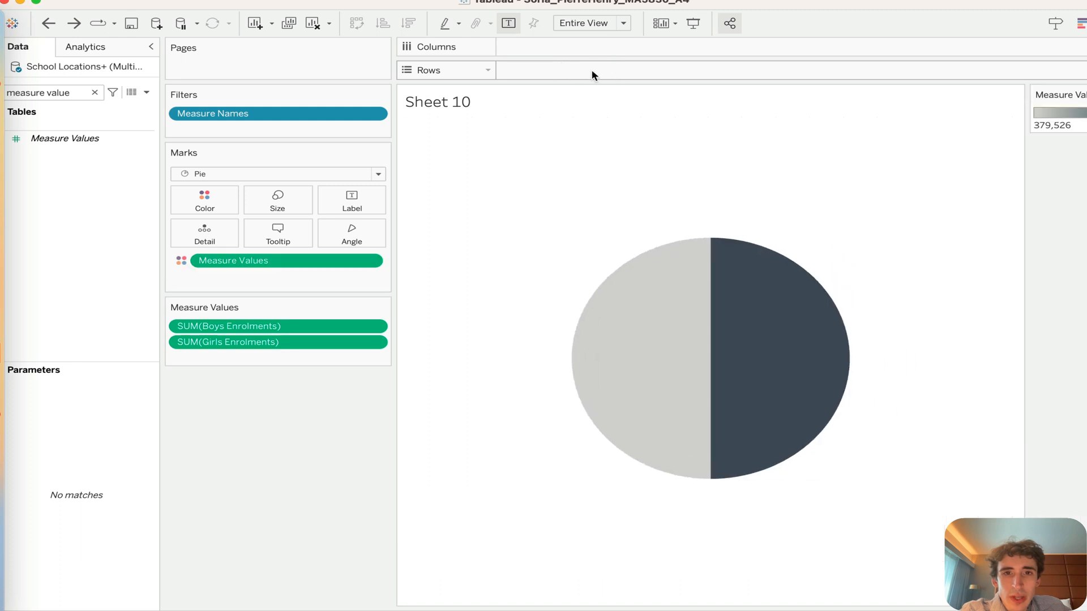
Step: Try adding a constant 0 to Columns as a placeholder axis for the pie chart
{"action": "double_click", "coordinate": [505, 44]}
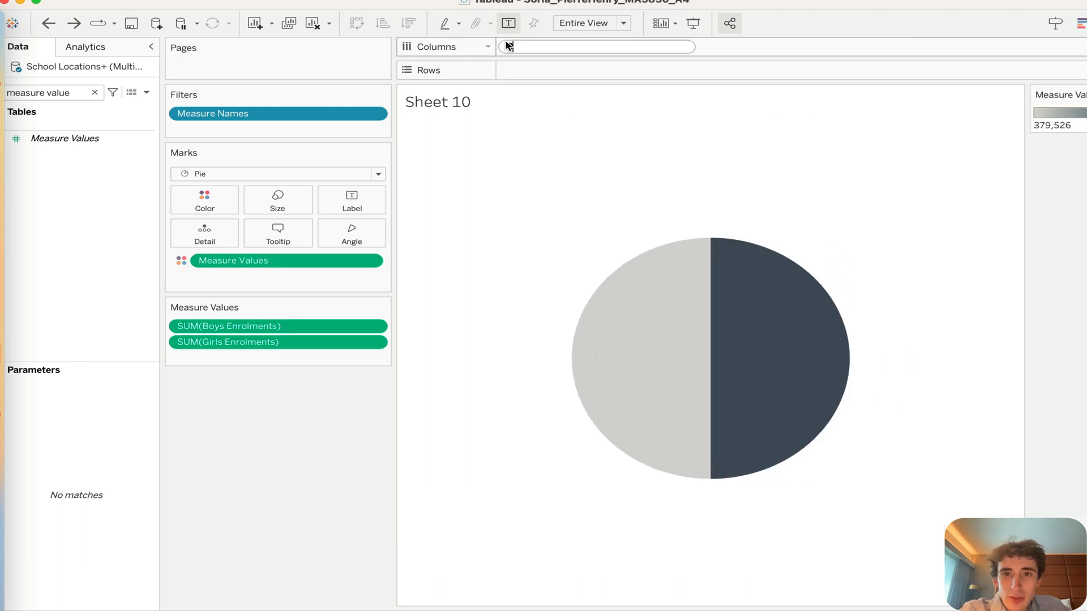
{"action": "type", "text": "0"}
{"action": "key", "text": "Return"}
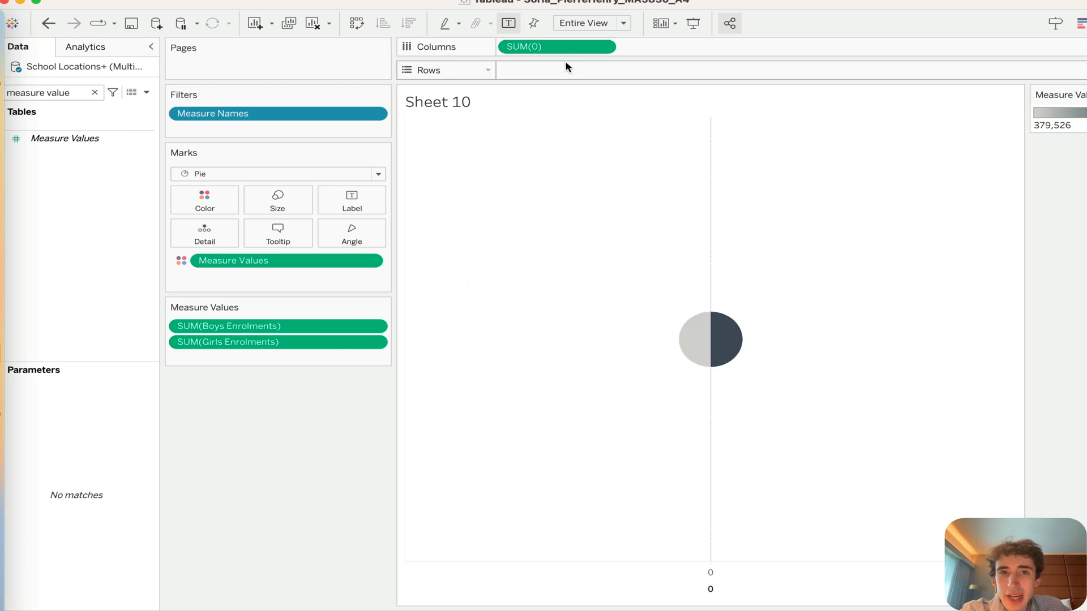
{"action": "left_click", "coordinate": [602, 48]}
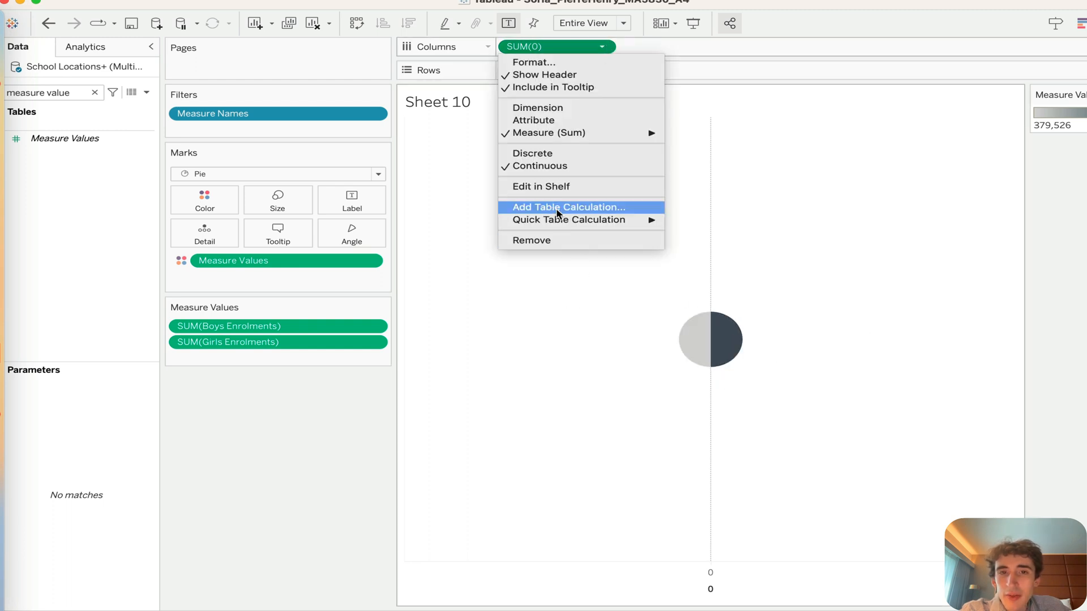
{"action": "left_click", "coordinate": [672, 57]}
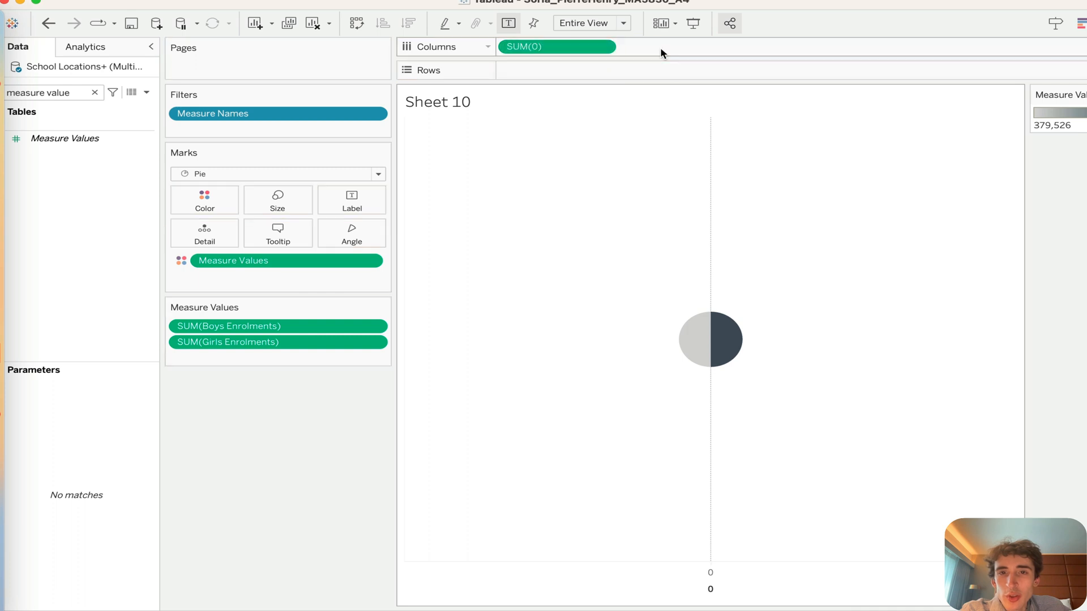
Step: Try placing a second copy of SUM(0) on Columns to get two pies side by side
{"action": "left_click", "coordinate": [601, 47]}
{"action": "left_click", "coordinate": [588, 48]}
{"action": "left_click_drag", "start_coordinate": [588, 48], "coordinate": [696, 50]}
{"action": "left_click", "coordinate": [721, 48]}
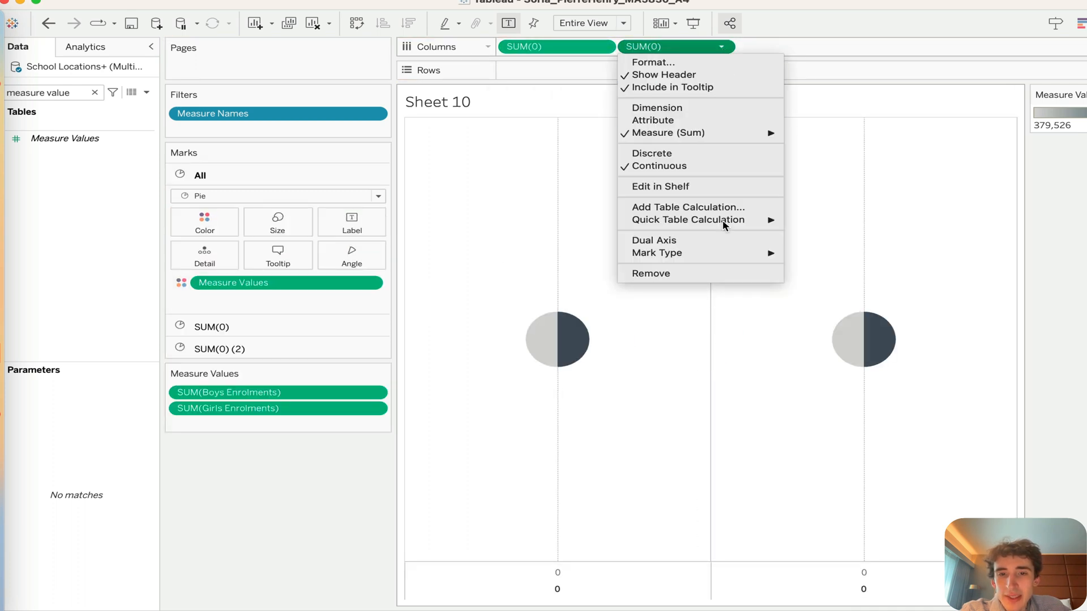
{"action": "left_click", "coordinate": [643, 357]}
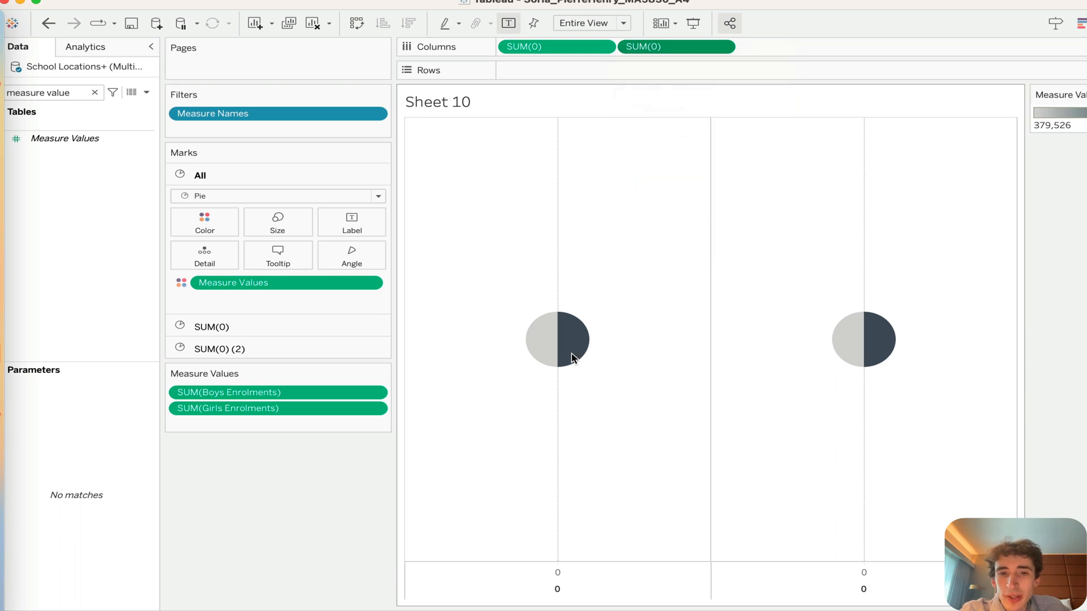
Step: Try combining the two SUM(0) axes into a dual axis, and remove the second SUM(0) from Columns
{"action": "left_click", "coordinate": [532, 48]}
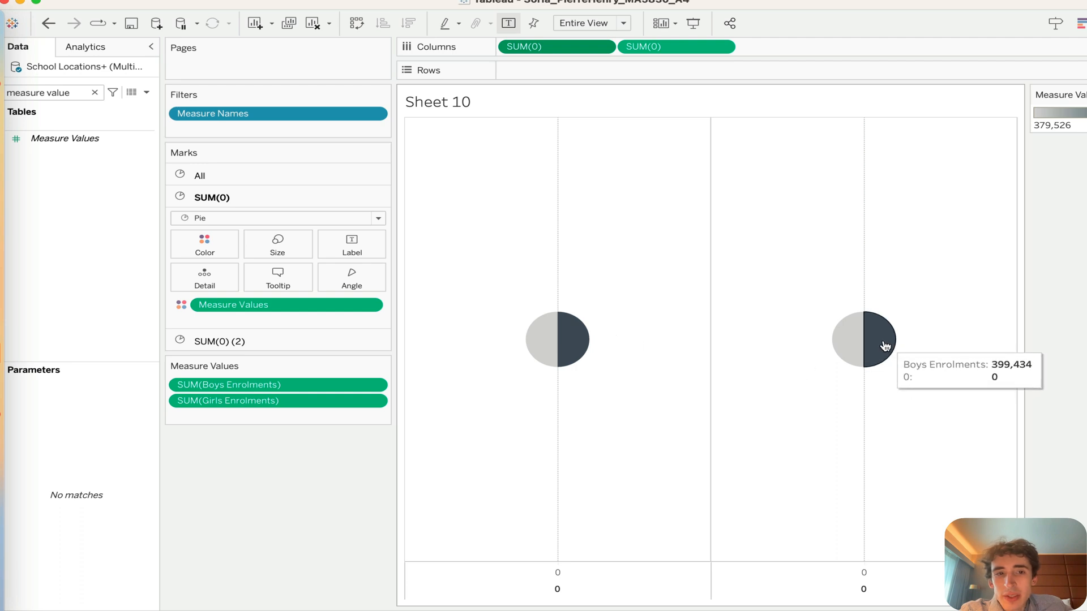
{"action": "left_click", "coordinate": [288, 341]}
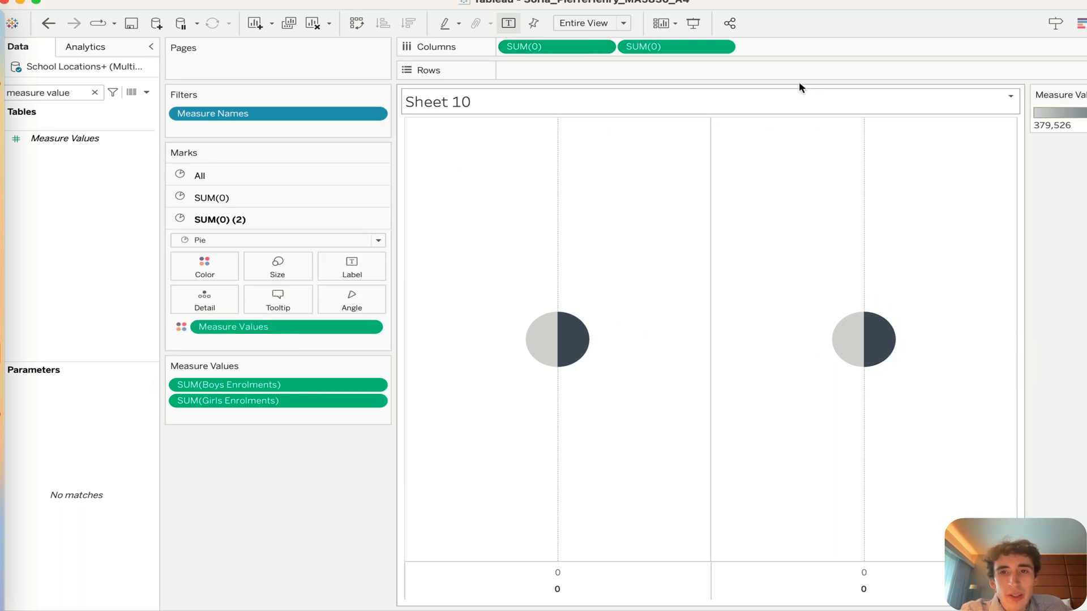
{"action": "left_click", "coordinate": [721, 46]}
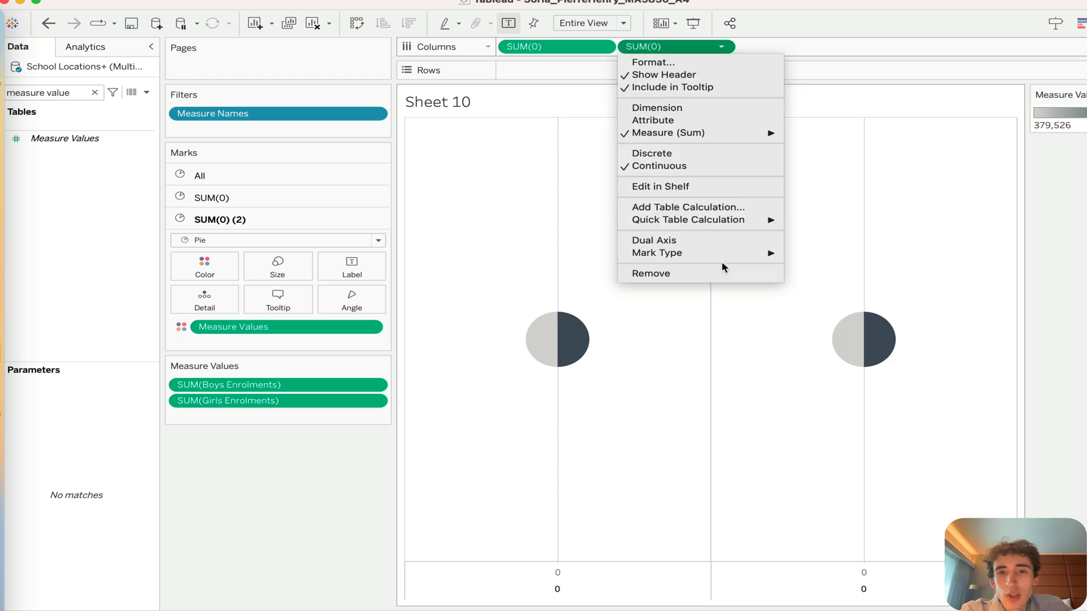
{"action": "left_click", "coordinate": [815, 436]}
{"action": "left_click", "coordinate": [723, 48]}
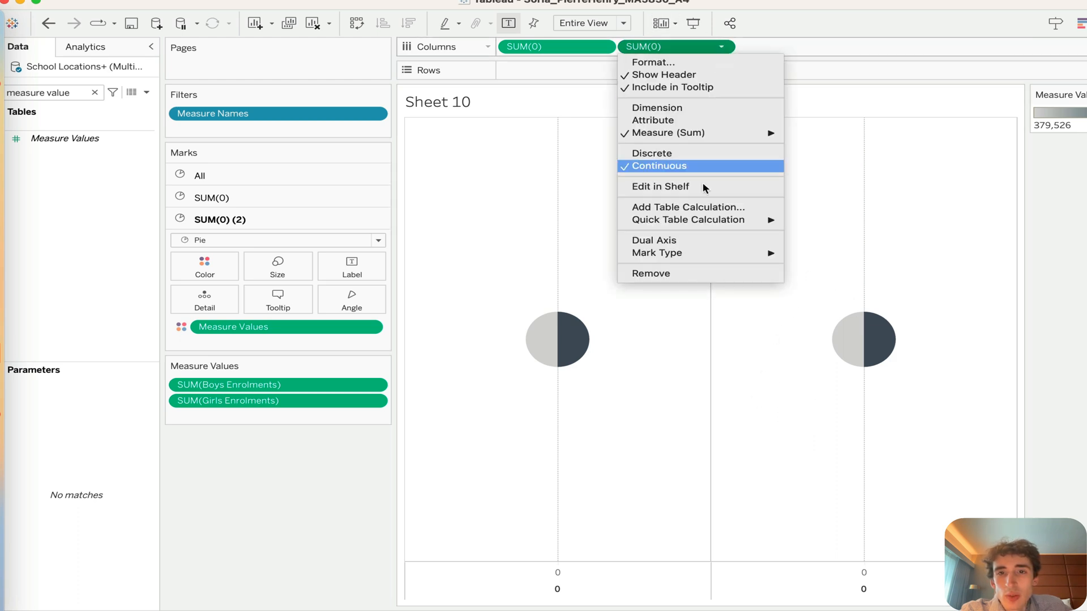
{"action": "left_click", "coordinate": [677, 241]}
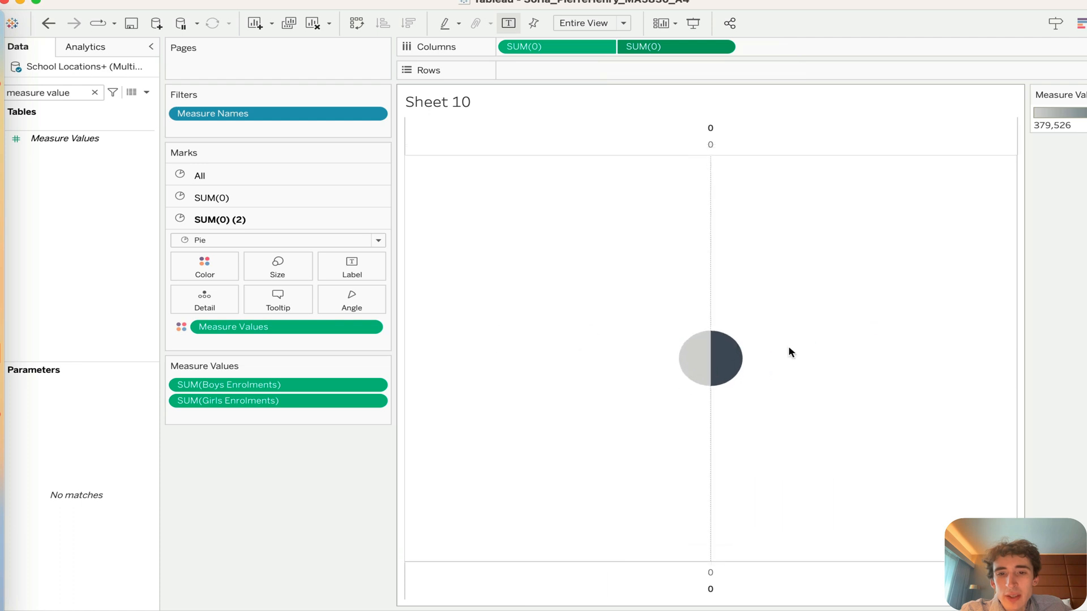
{"action": "left_click", "coordinate": [646, 48]}
{"action": "key", "text": "Delete"}
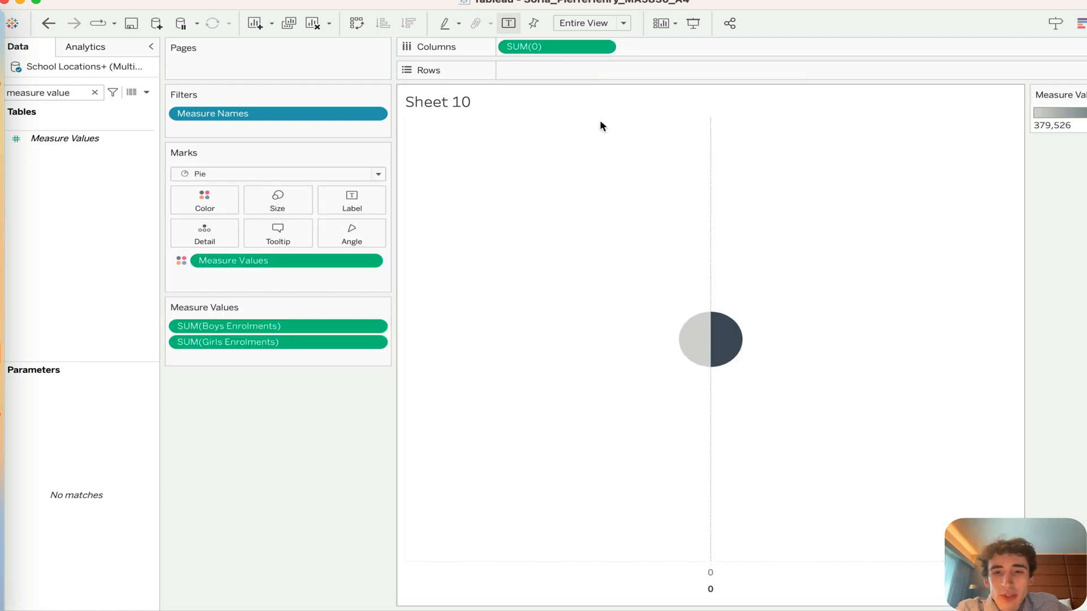
Step: Undo the placeholder axis changes, going back past the fit change to the single pie in Standard fit
{"action": "key", "text": "super+z"}
{"action": "key", "text": "super+z"}
{"action": "key", "text": "super+z"}
{"action": "key", "text": "super+z"}
{"action": "key", "text": "super+z"}
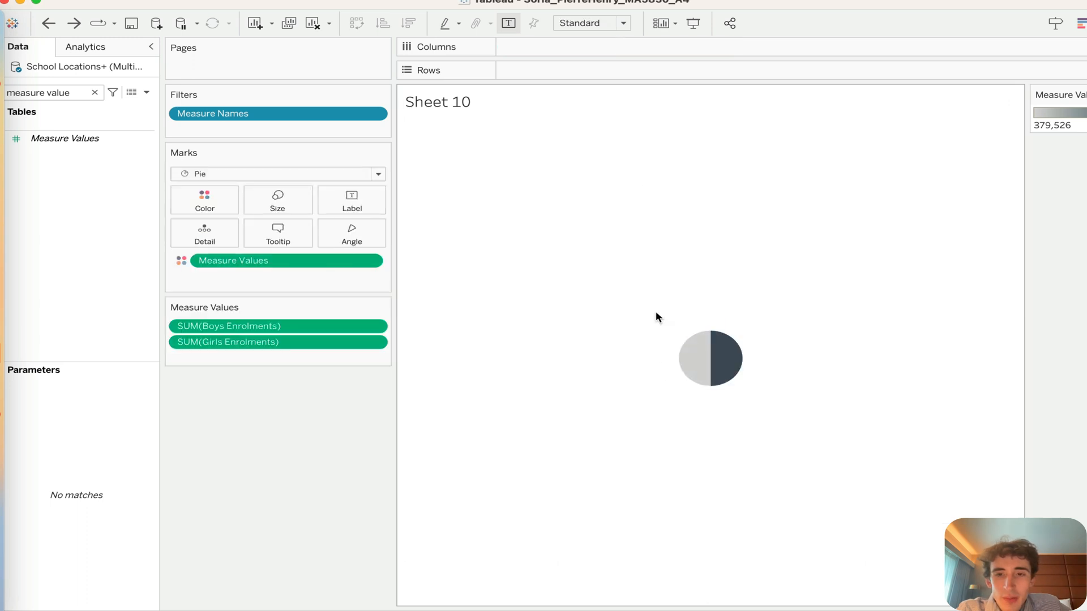
{"action": "key", "text": "super+z"}
{"action": "key", "text": "super+shift+z"}
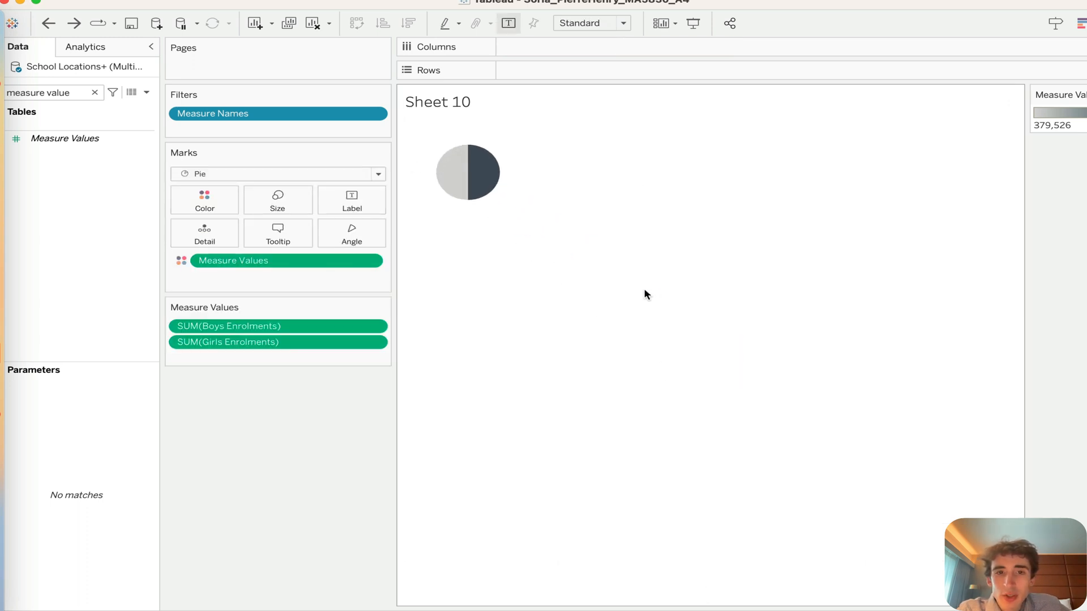
Step: Fit the pie chart to the Entire View again with its mark labels shown
{"action": "left_click", "coordinate": [599, 20]}
{"action": "left_click", "coordinate": [595, 68]}
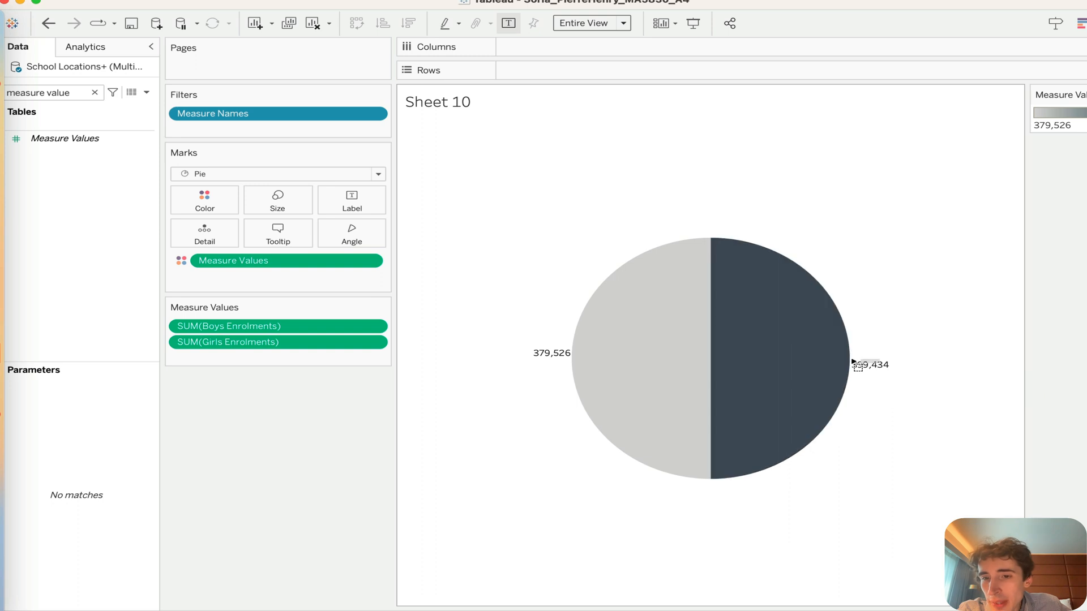
Step: Move the Boys Enrolments and Girls Enrolments value labels inside their pie slices
{"action": "left_click", "coordinate": [801, 361]}
{"action": "left_click", "coordinate": [881, 353]}
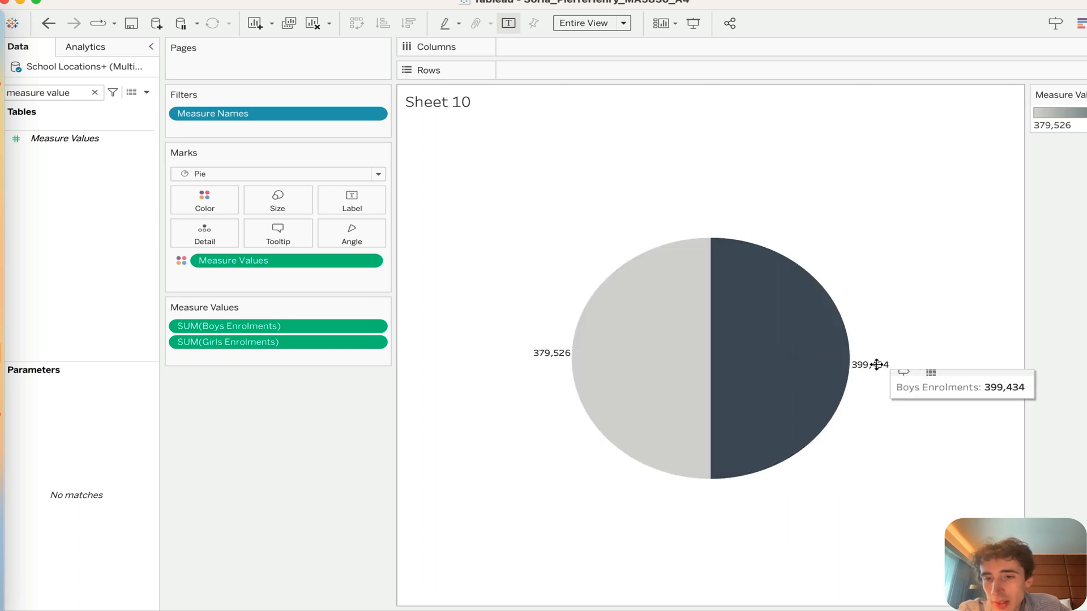
{"action": "left_click", "coordinate": [886, 364]}
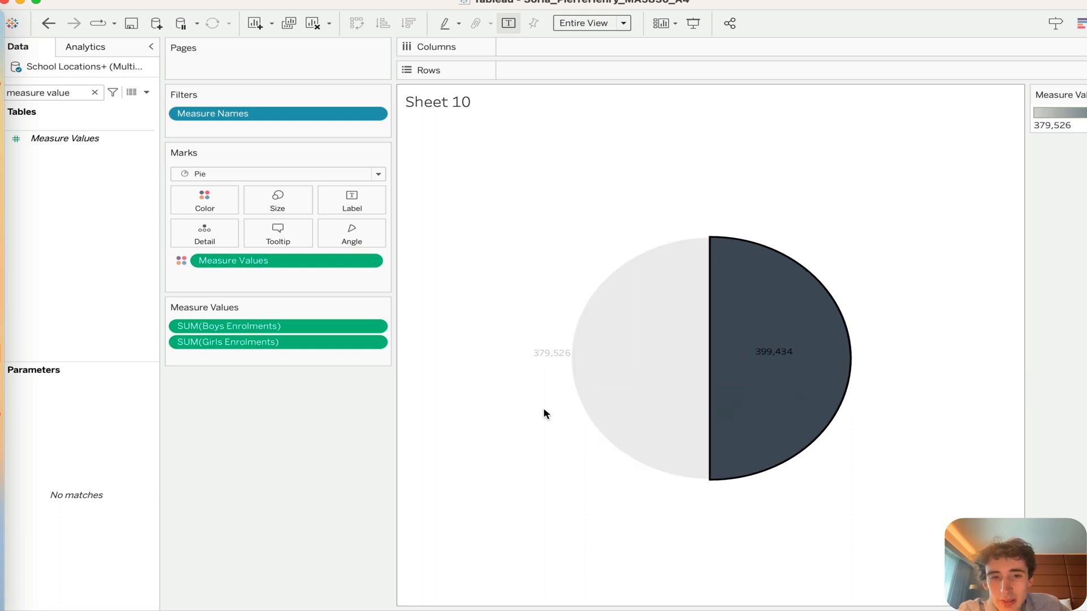
{"action": "left_click", "coordinate": [540, 351]}
{"action": "left_click_drag", "start_coordinate": [541, 352], "coordinate": [630, 357]}
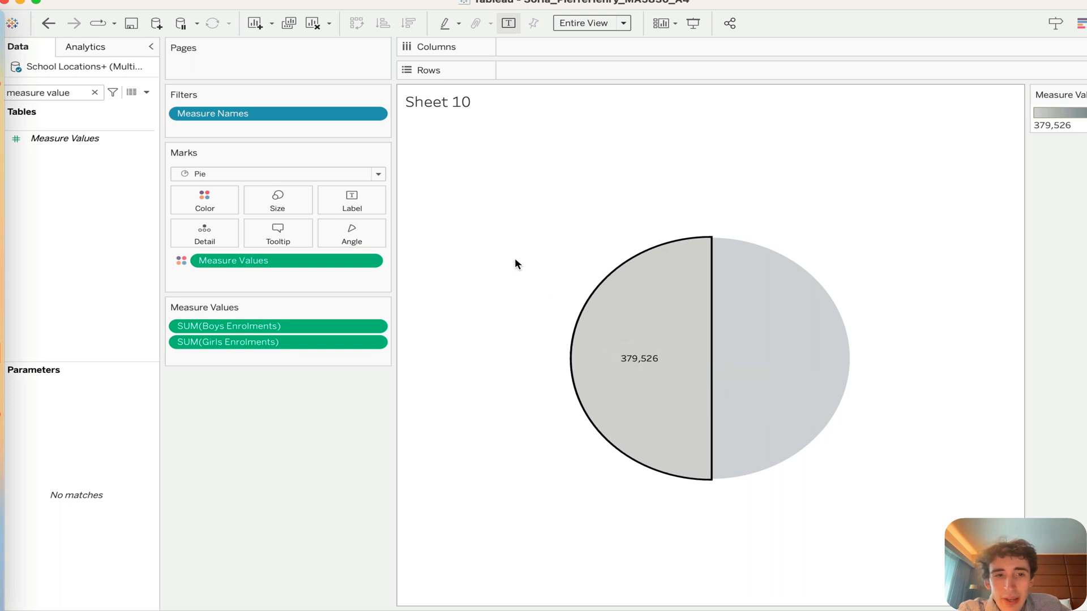
{"action": "left_click", "coordinate": [466, 254]}
Step: Set the mark label font to bold, size 12 and white
{"action": "left_click", "coordinate": [353, 203]}
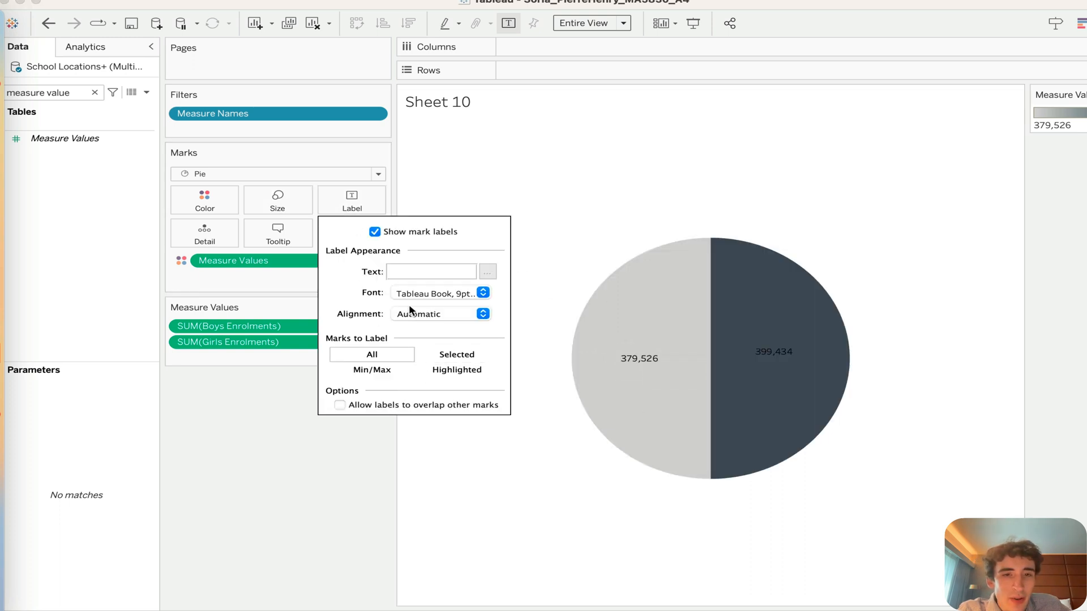
{"action": "left_click", "coordinate": [464, 295]}
{"action": "left_click", "coordinate": [409, 337]}
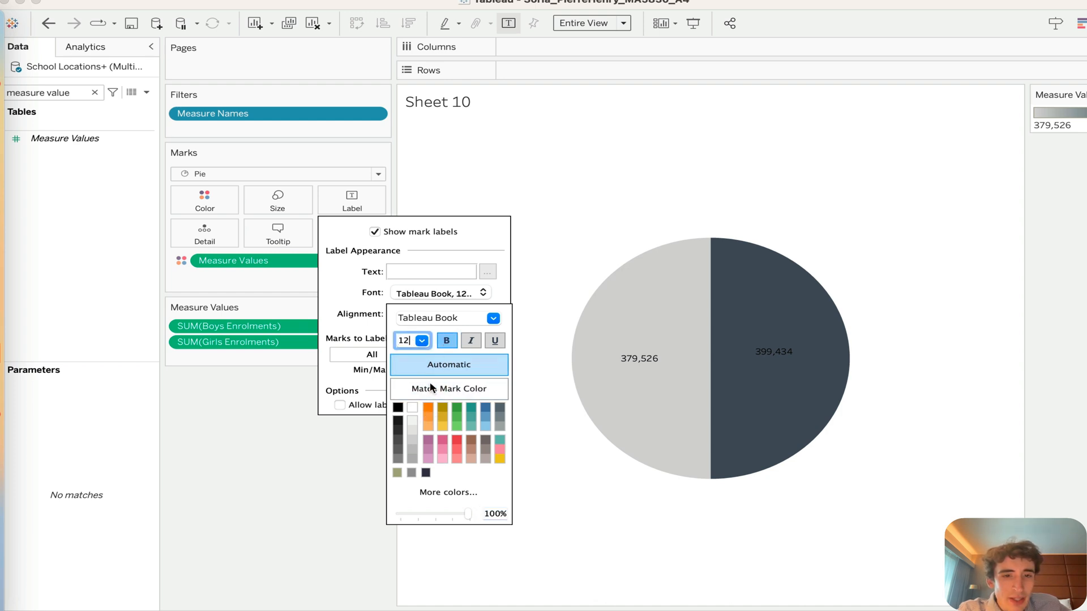
{"action": "left_click", "coordinate": [409, 408]}
{"action": "left_click", "coordinate": [581, 228]}
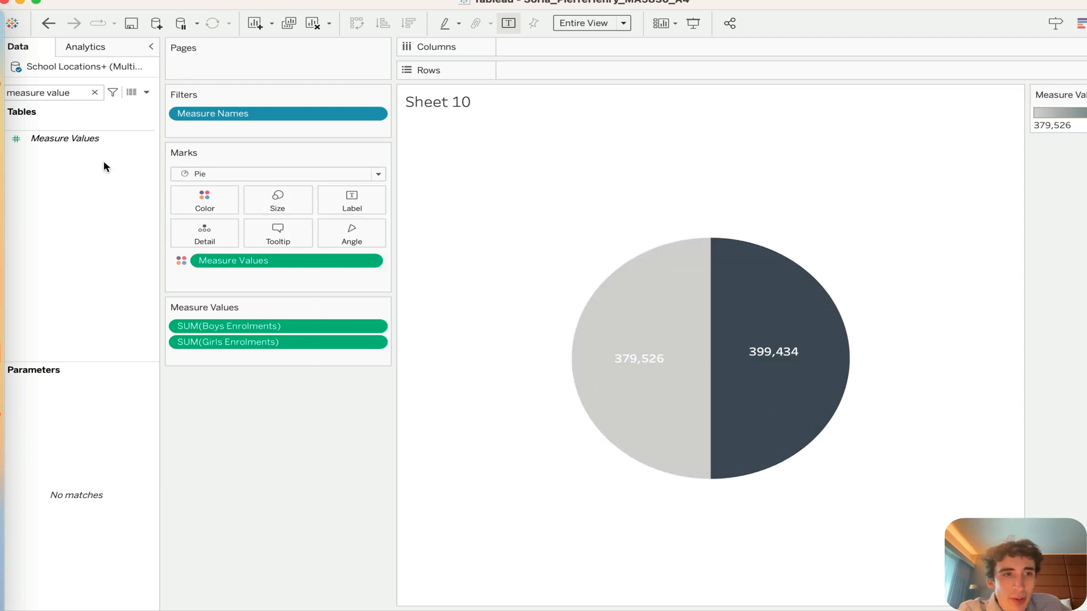
Step: Search the data fields for "measure" and add Measure Names to Detail, undoing a trial placement on Color
{"action": "left_click", "coordinate": [65, 98]}
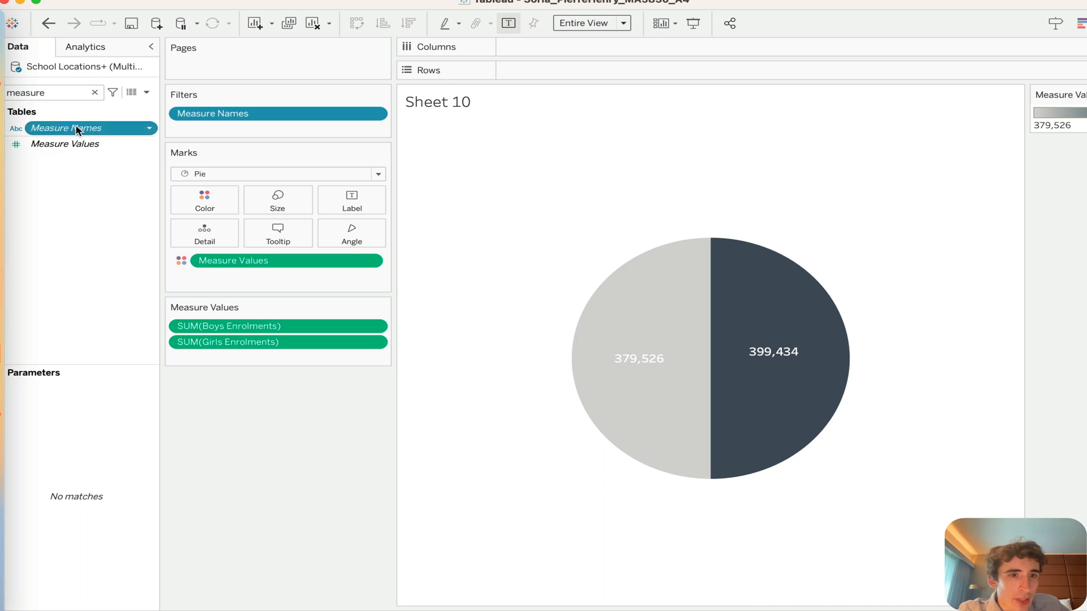
{"action": "left_click_drag", "start_coordinate": [80, 127], "coordinate": [194, 198]}
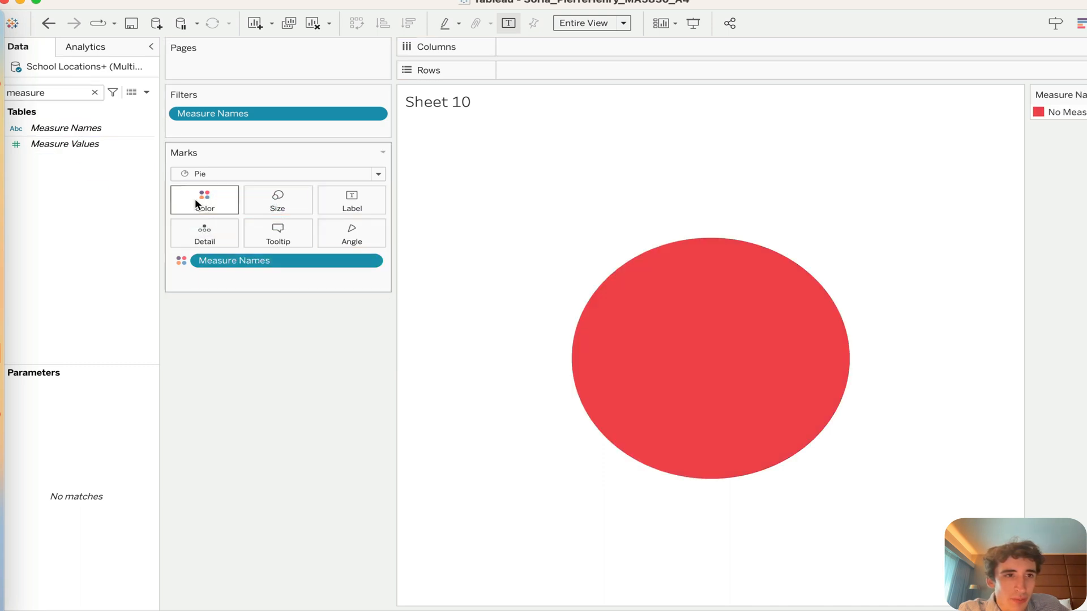
{"action": "key", "text": "super+z"}
{"action": "left_click_drag", "start_coordinate": [95, 127], "coordinate": [172, 225]}
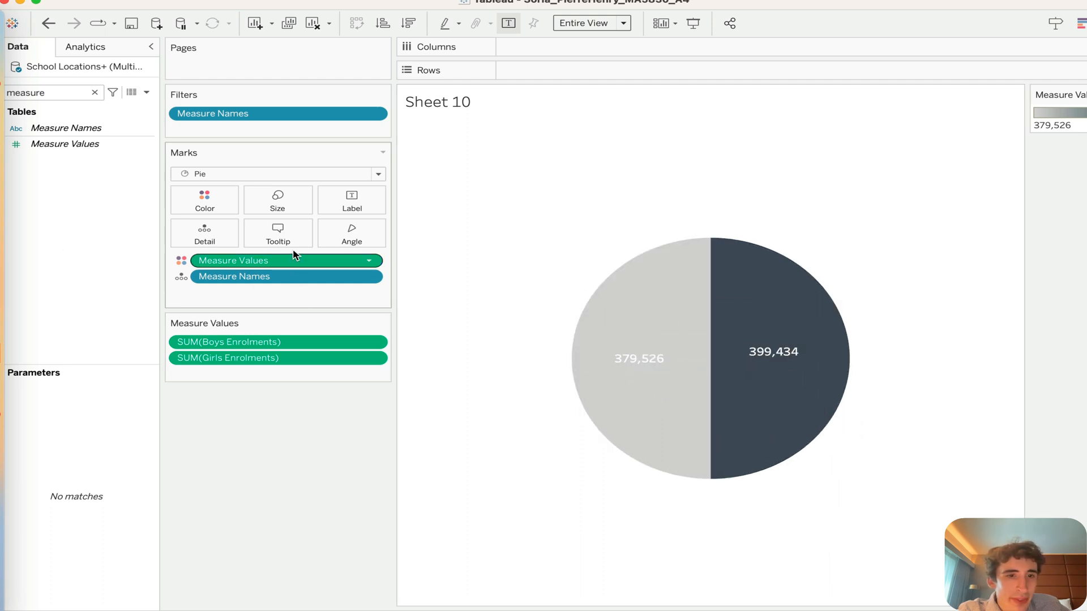
Step: Inspect the tooltip text, the label font settings and the Girls Enrolments slice without changing them
{"action": "left_click", "coordinate": [268, 222]}
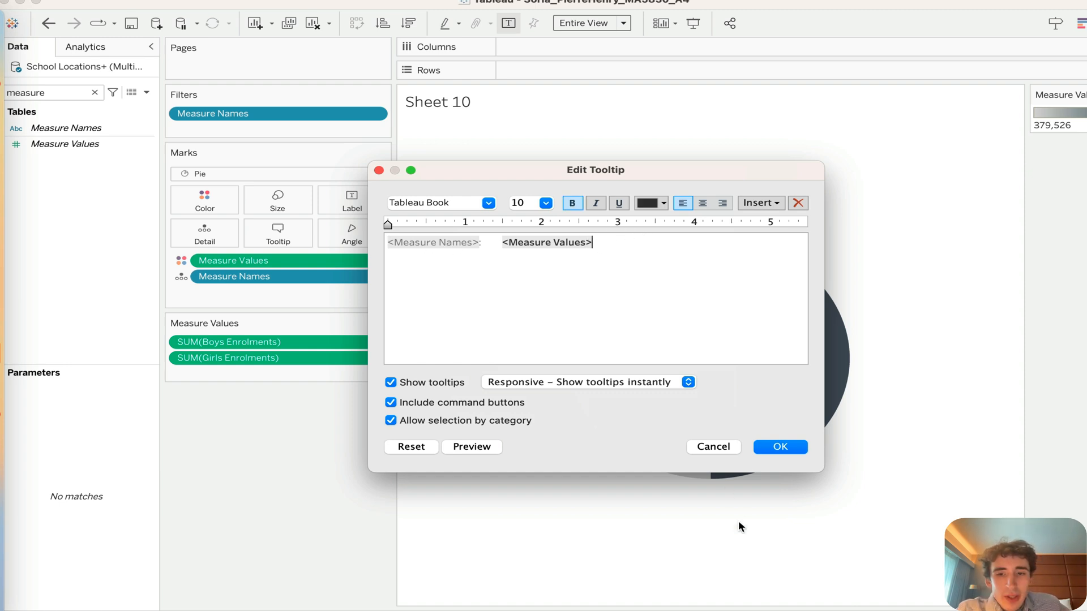
{"action": "left_click", "coordinate": [723, 447]}
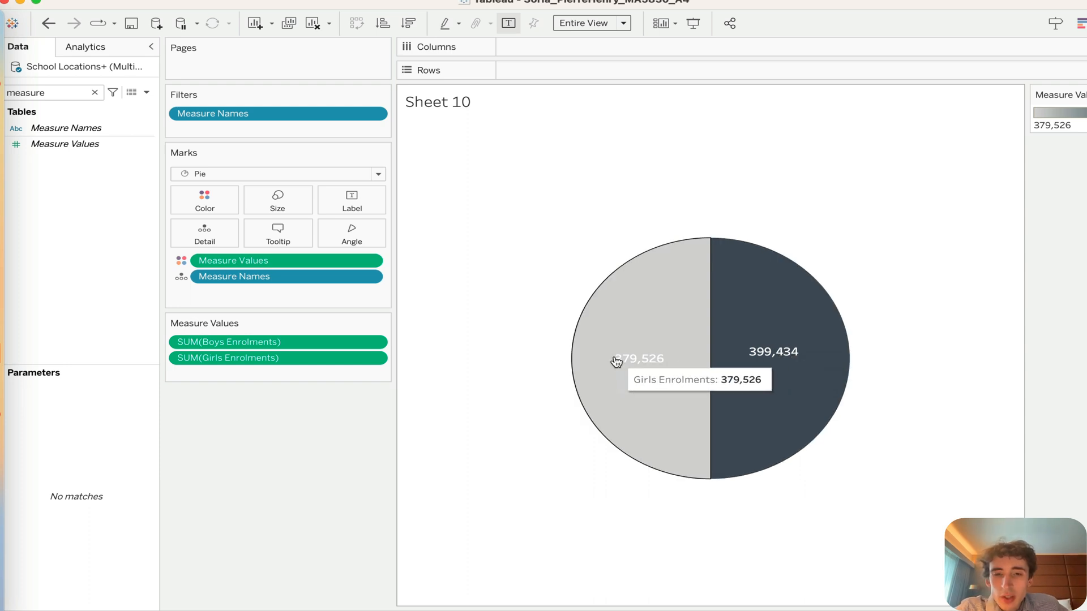
{"action": "left_click", "coordinate": [351, 208]}
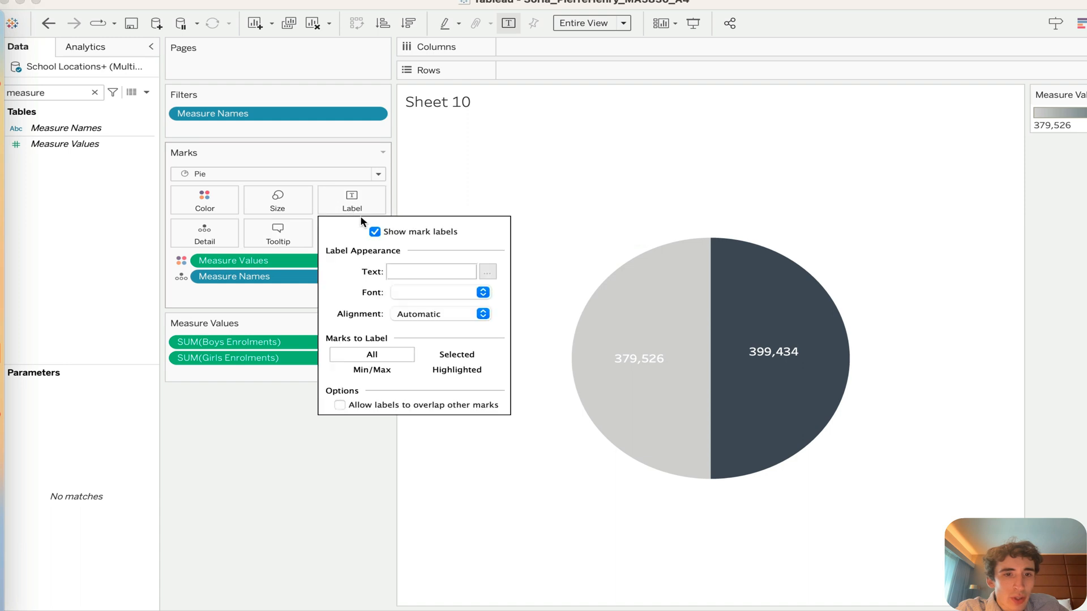
{"action": "left_click", "coordinate": [460, 293]}
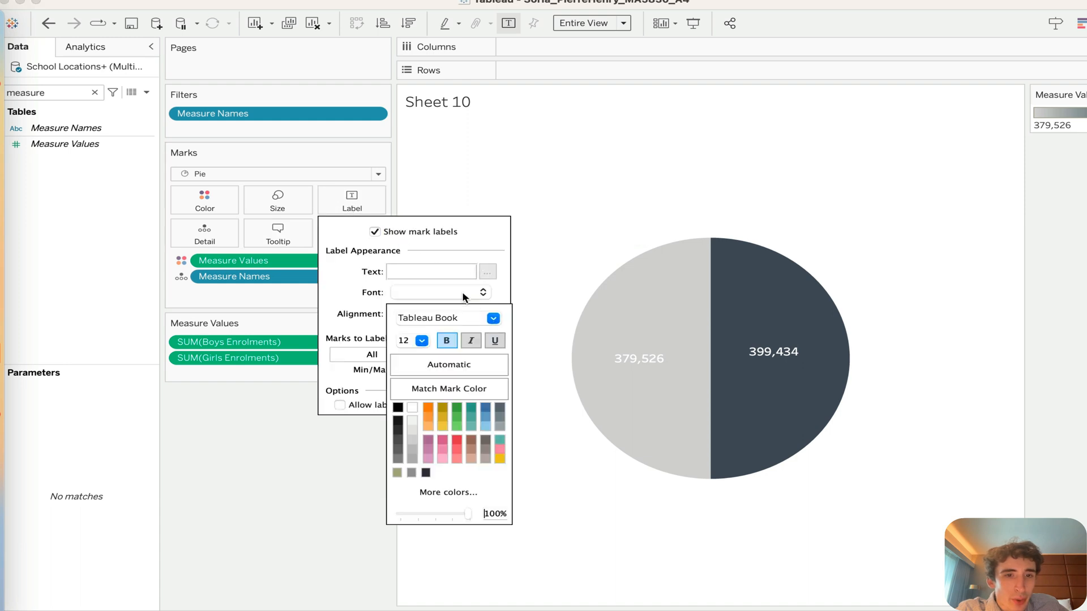
{"action": "left_click", "coordinate": [528, 288]}
{"action": "left_click", "coordinate": [631, 356]}
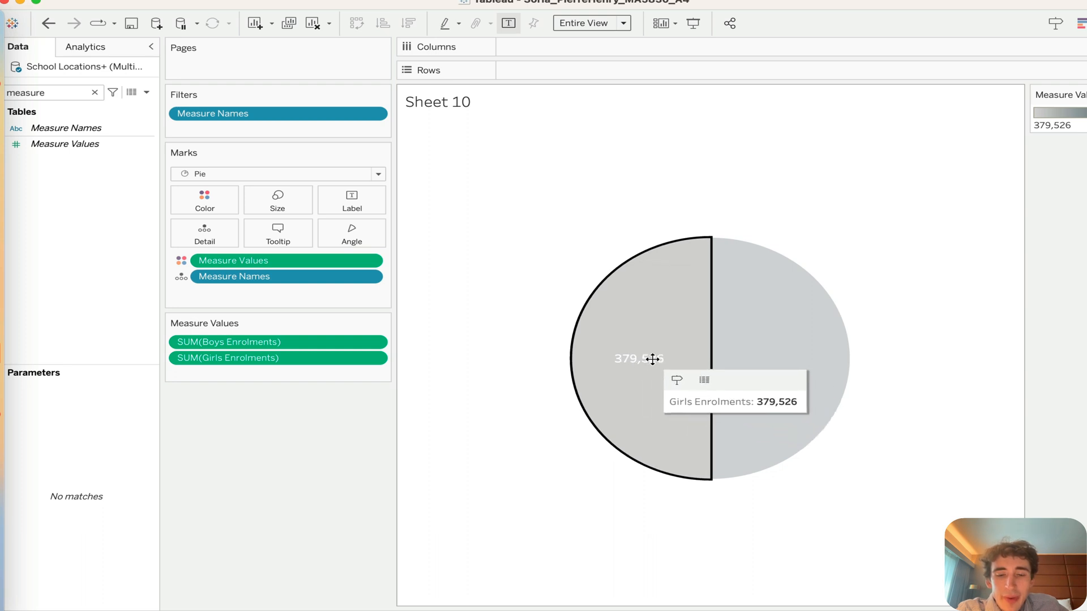
{"action": "left_click", "coordinate": [458, 350]}
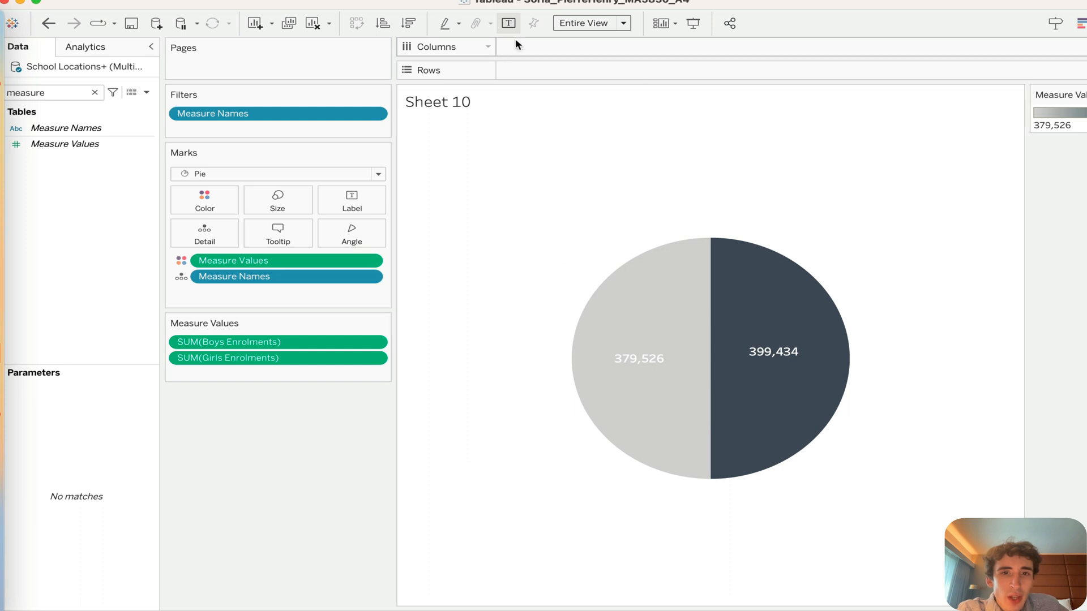
Step: Replace the sheet title with the dynamic field <Measure Names> and apply it
{"action": "double_click", "coordinate": [493, 100]}
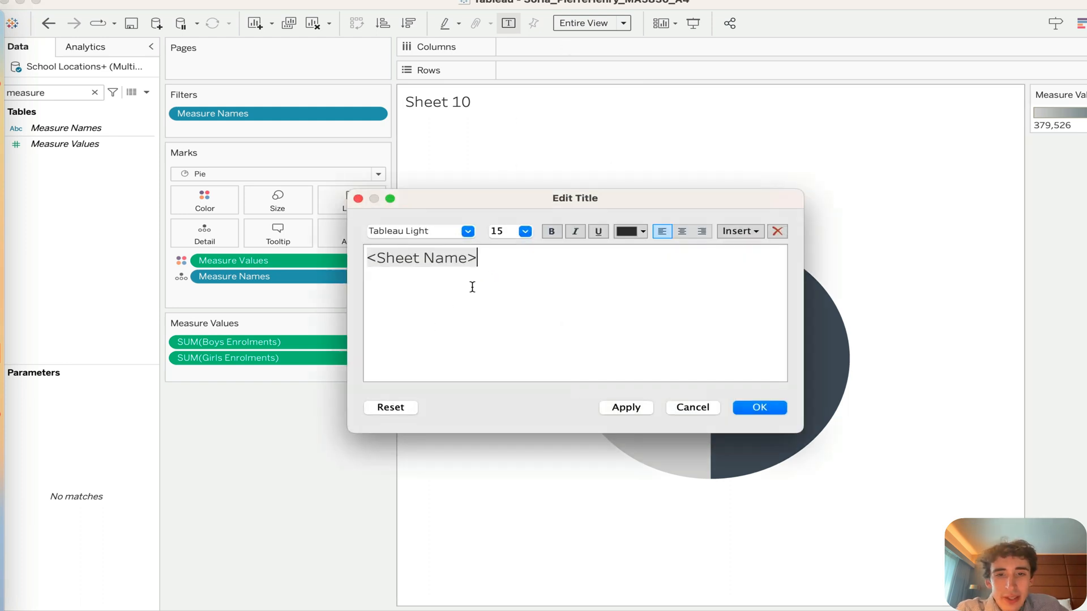
{"action": "key", "text": "super+a"}
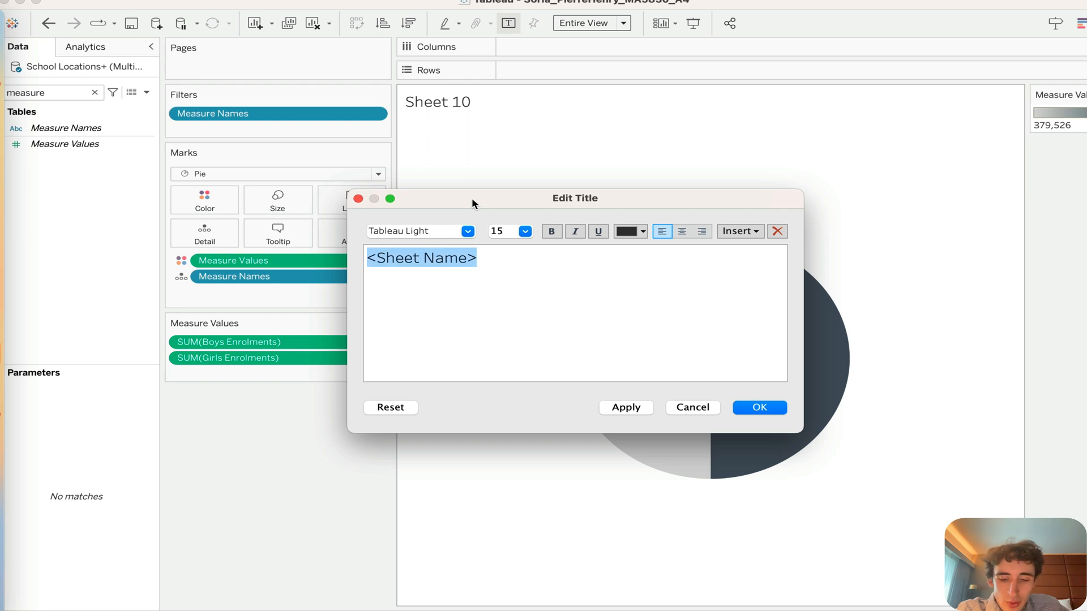
{"action": "type", "text": "<"}
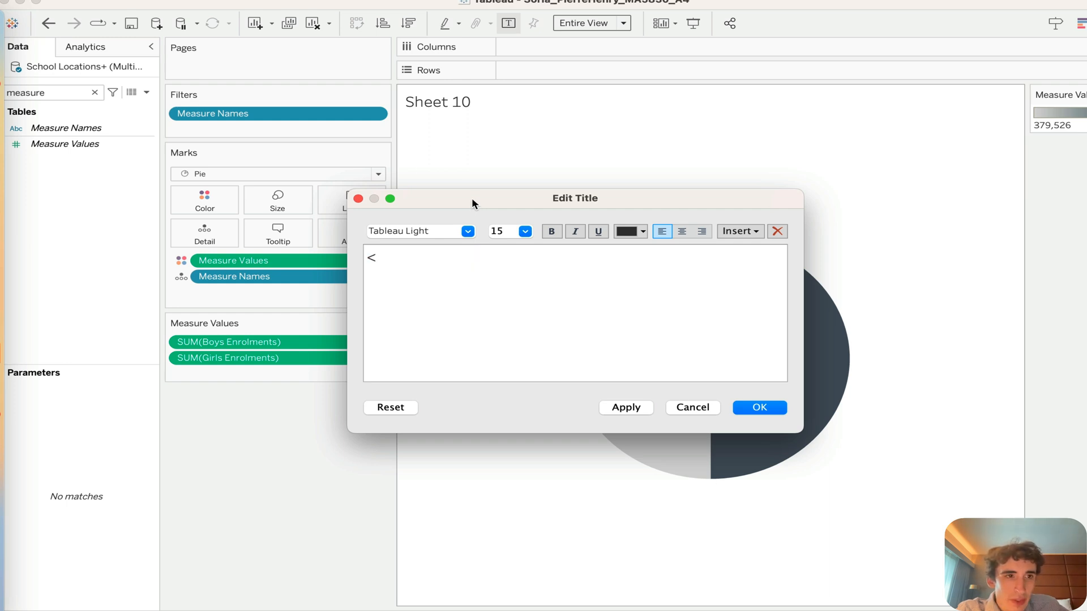
{"action": "type", "text": "Measure "}
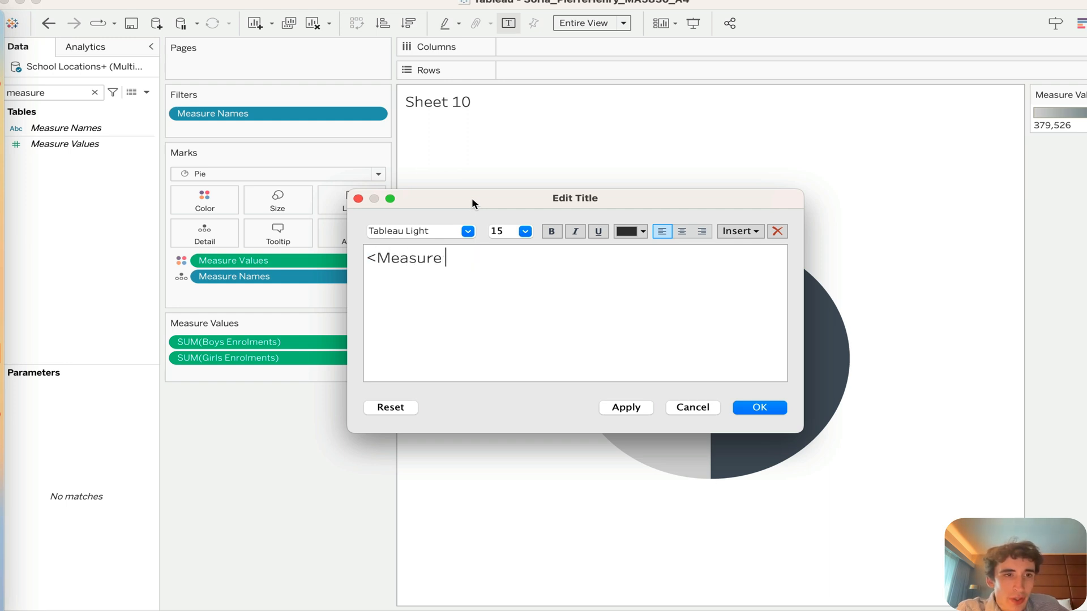
{"action": "type", "text": "Names>"}
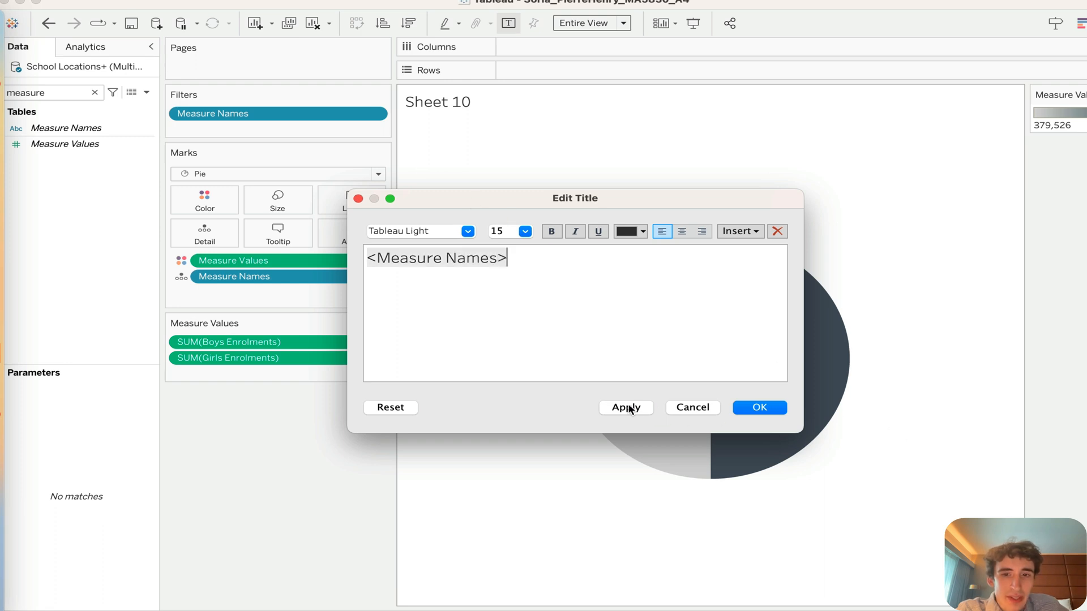
{"action": "left_click", "coordinate": [626, 407]}
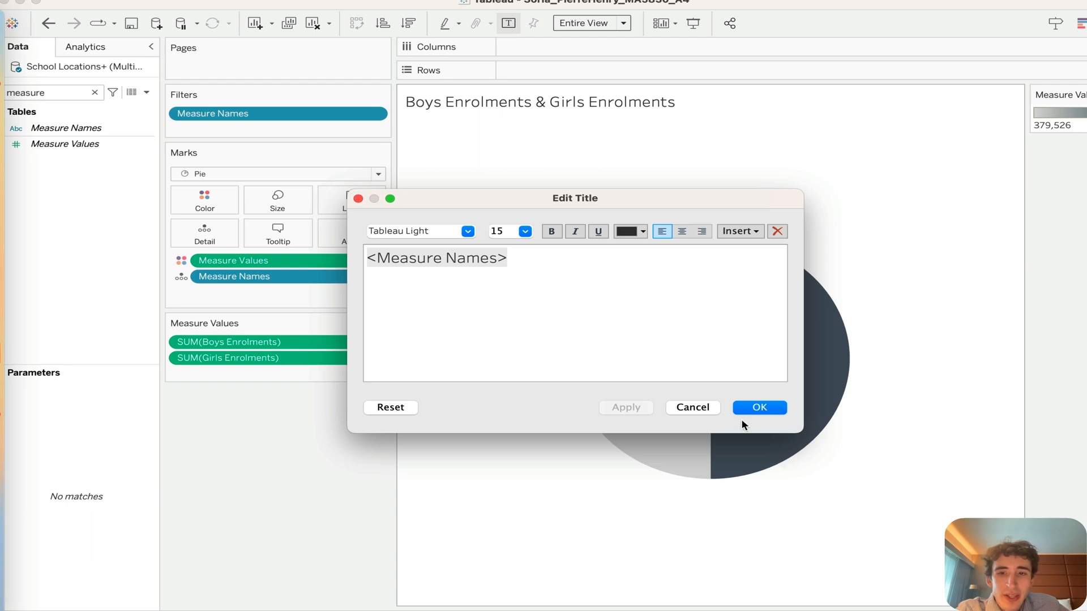
{"action": "left_click", "coordinate": [761, 408]}
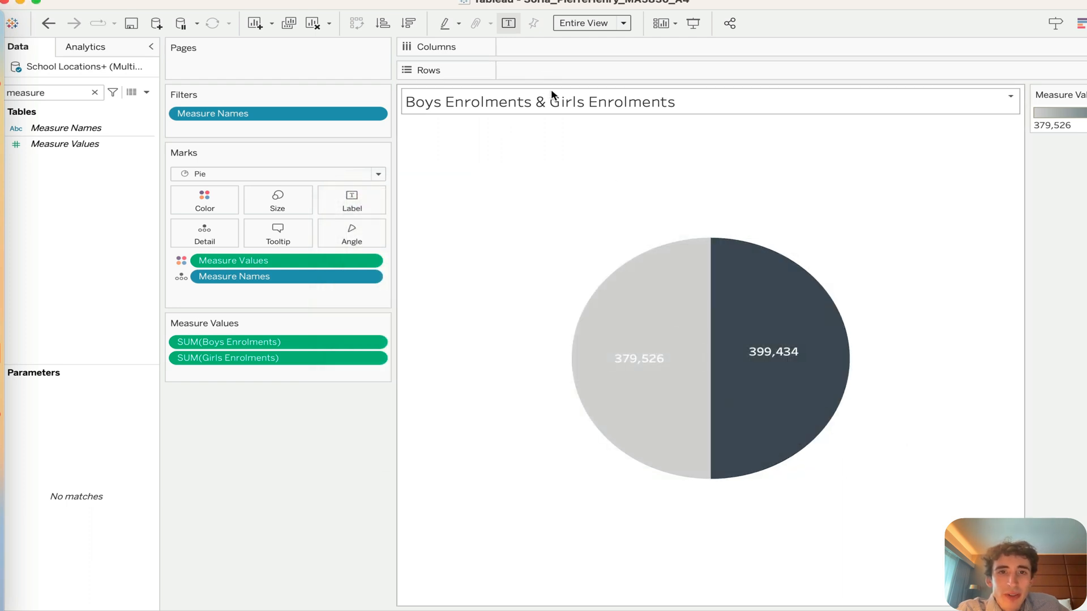
Step: Add a second line with the dynamic field <Measure Values> to the sheet title
{"action": "double_click", "coordinate": [572, 104]}
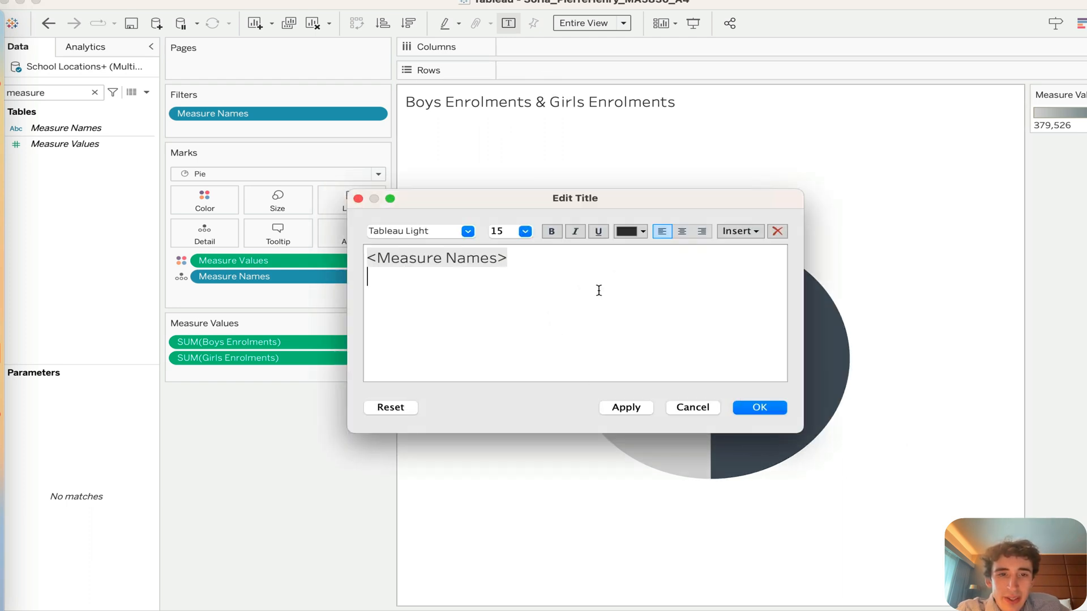
{"action": "type", "text": "<Meas"}
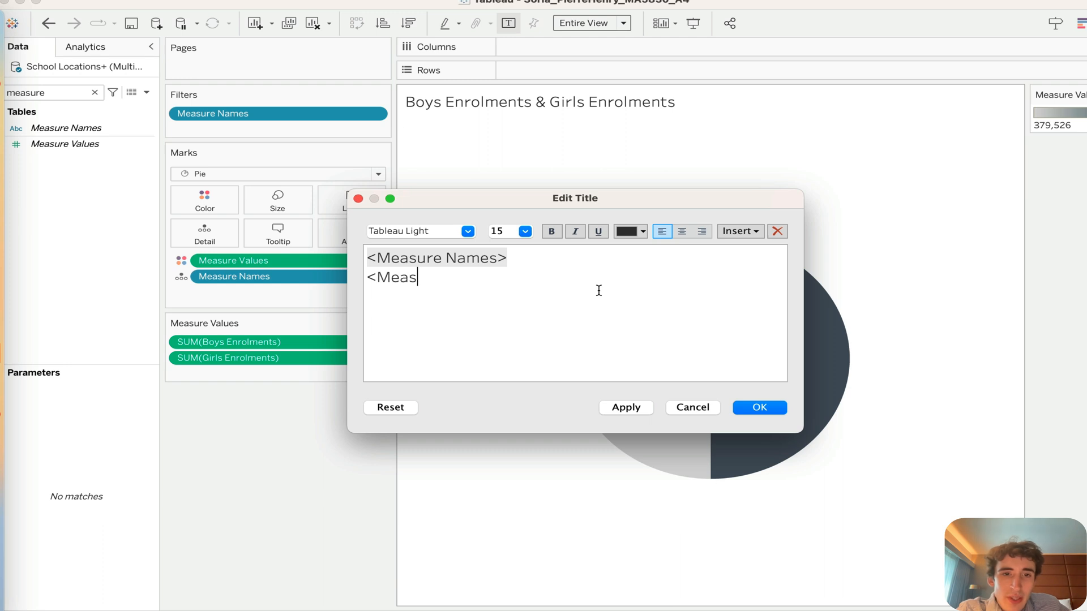
{"action": "type", "text": "ure V"}
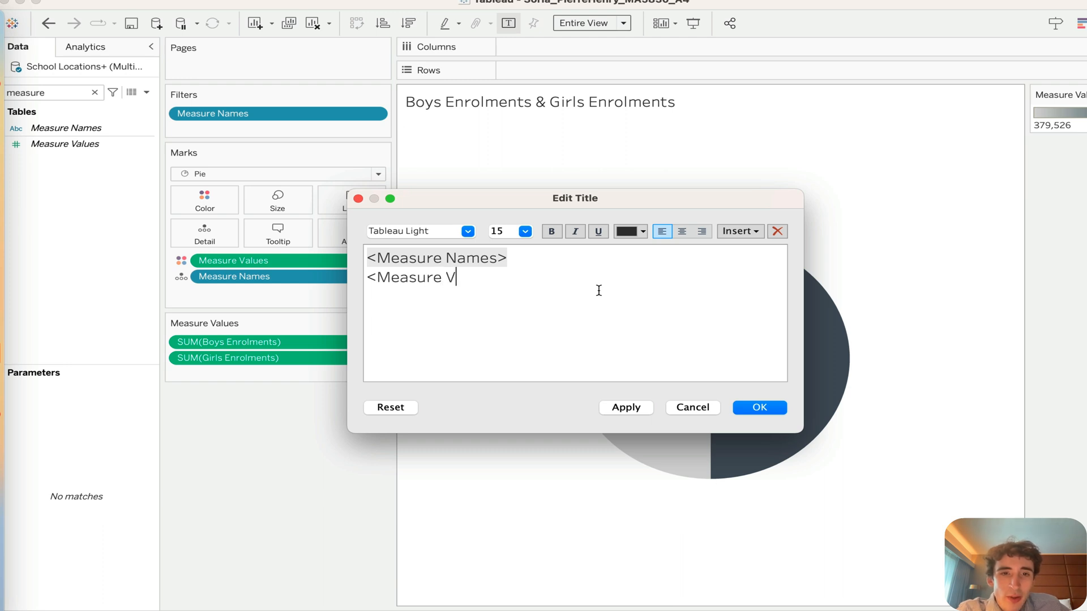
{"action": "type", "text": "alues"}
{"action": "key", "text": "BackSpace"}
{"action": "type", "text": "es>"}
{"action": "left_click", "coordinate": [759, 412]}
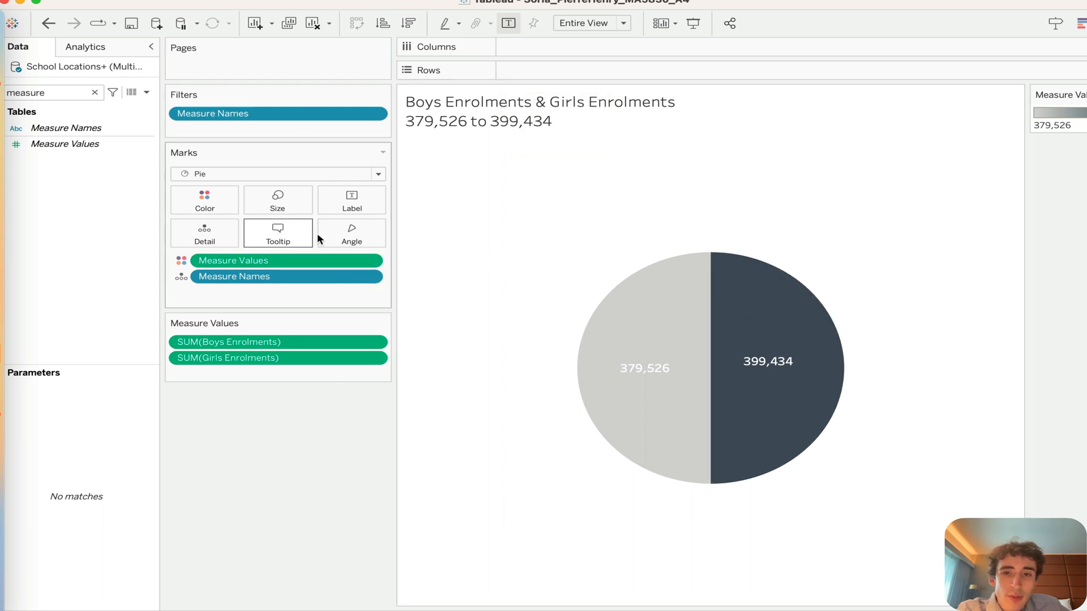
Step: Search the data fields for "girl" and examine the Girls Enrolments field's data type options without changing them
{"action": "mouse_move", "coordinate": [694, 343]}
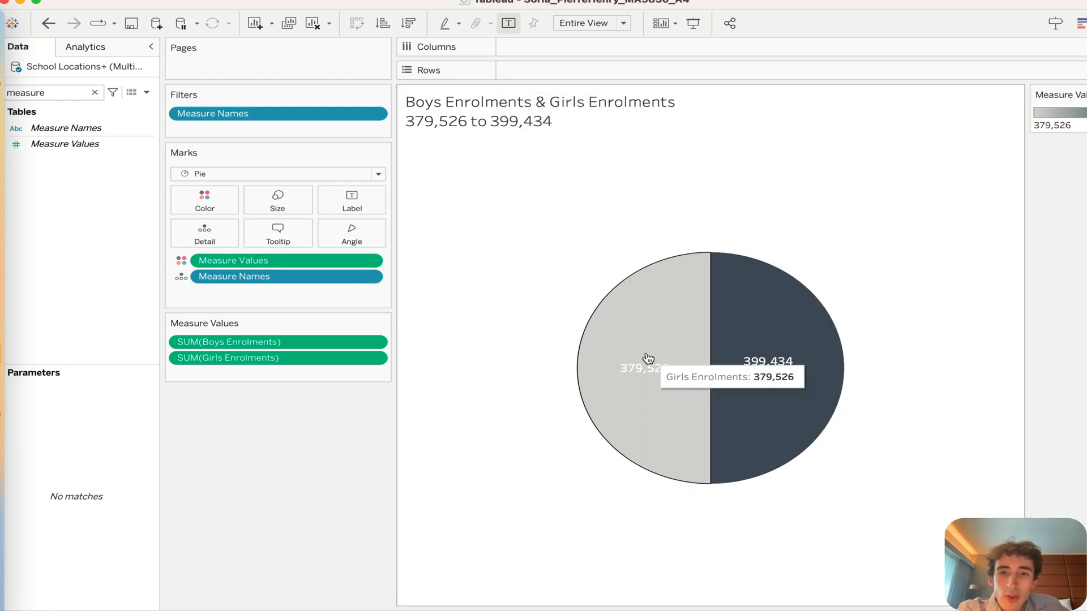
{"action": "mouse_move", "coordinate": [824, 357]}
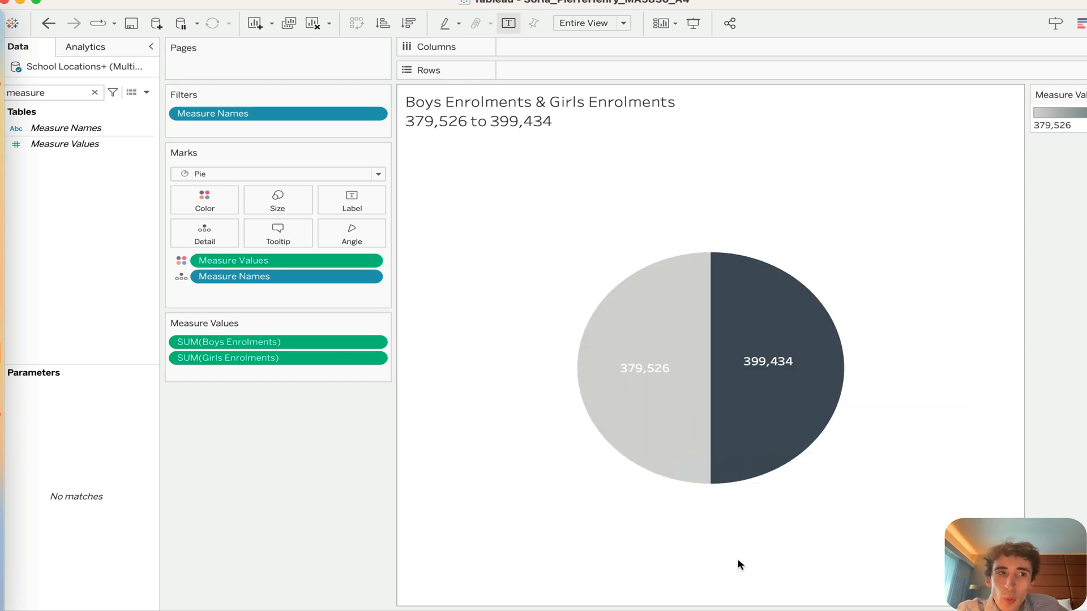
{"action": "double_click", "coordinate": [67, 92]}
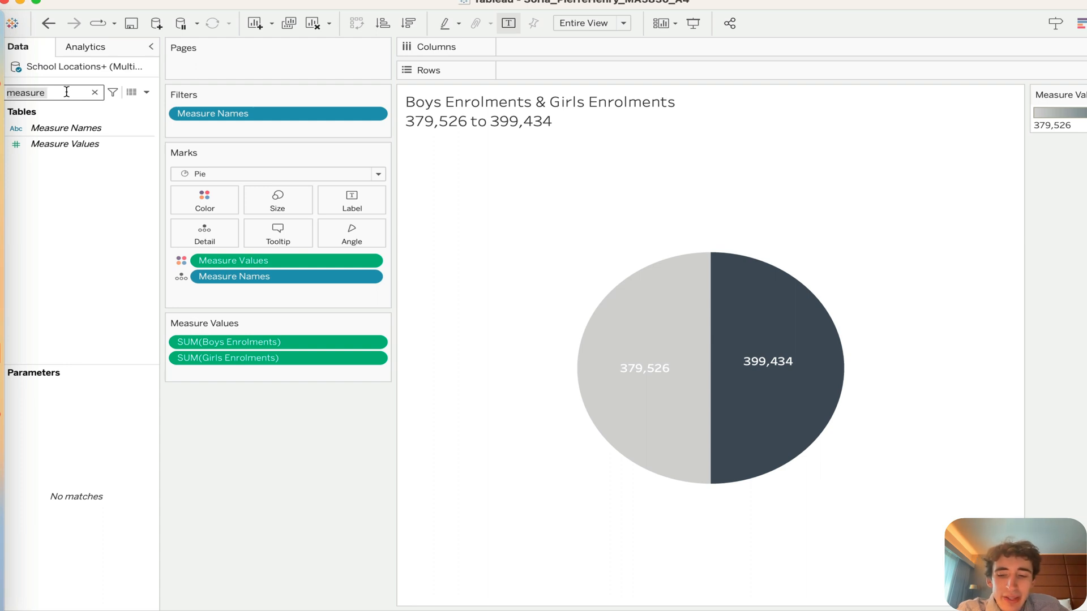
{"action": "key", "text": "BackSpace"}
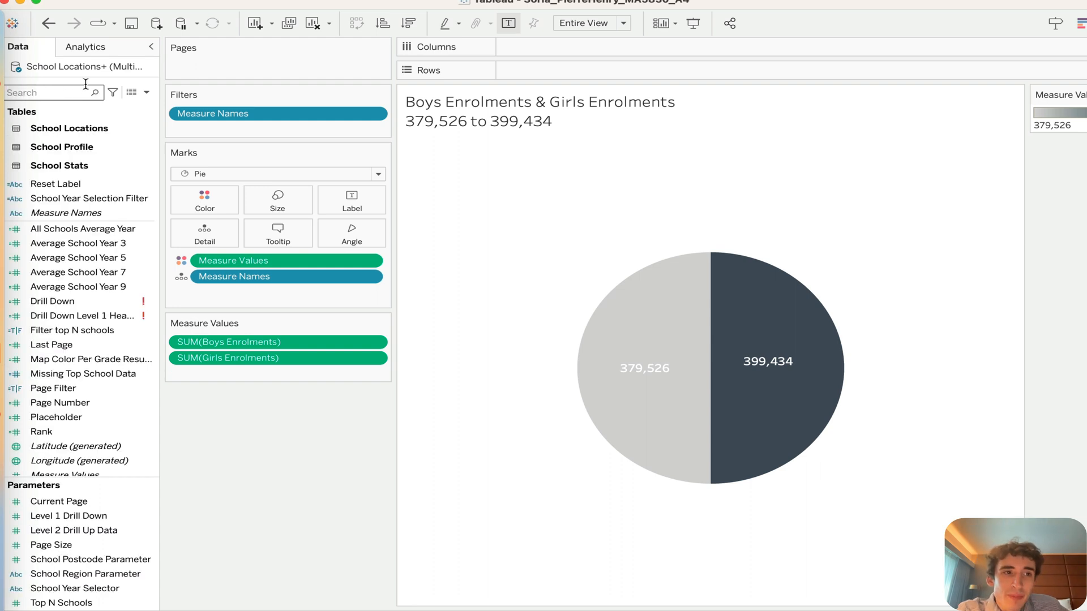
{"action": "type", "text": "girl"}
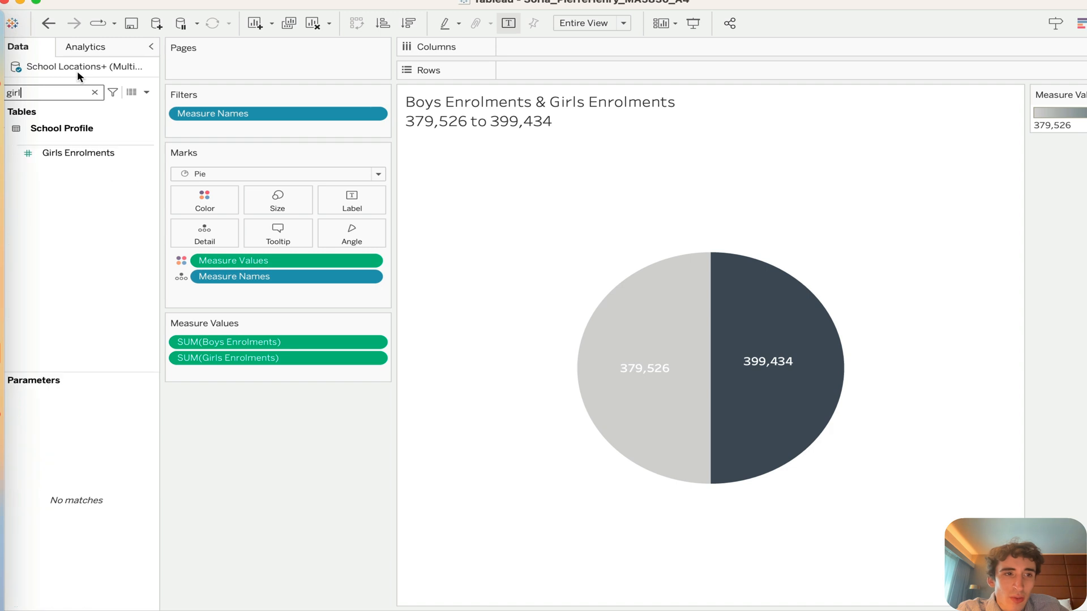
{"action": "left_click", "coordinate": [117, 151]}
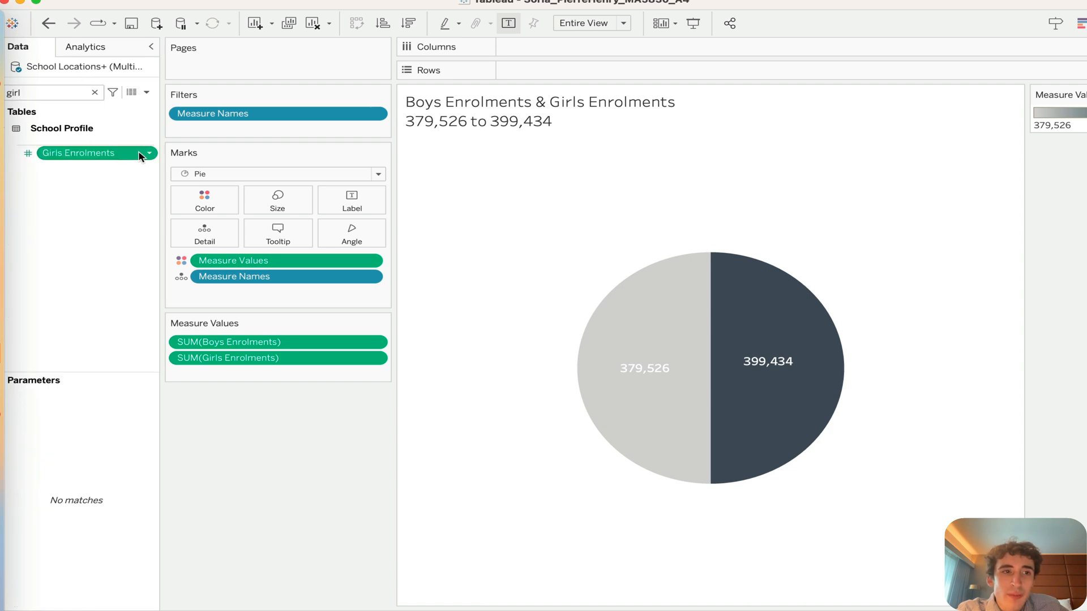
{"action": "left_click", "coordinate": [148, 154]}
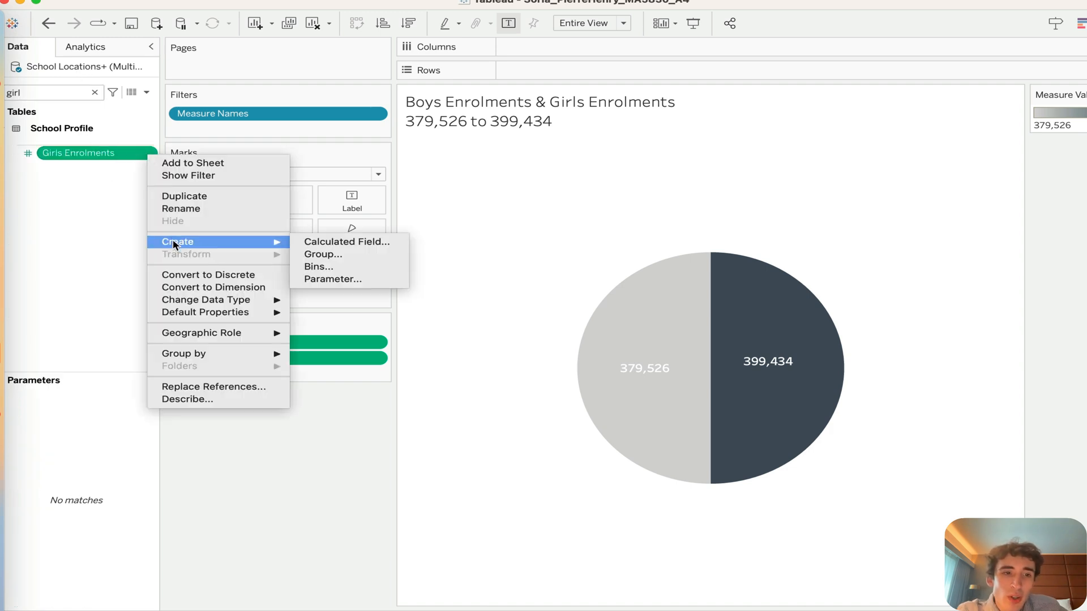
{"action": "mouse_move", "coordinate": [256, 301]}
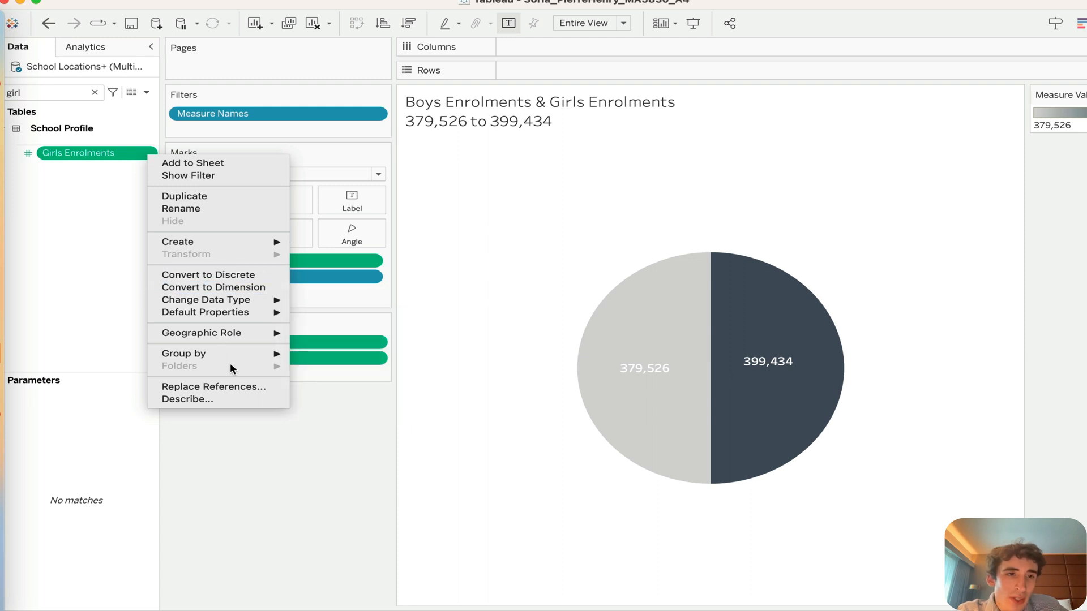
{"action": "mouse_move", "coordinate": [234, 333]}
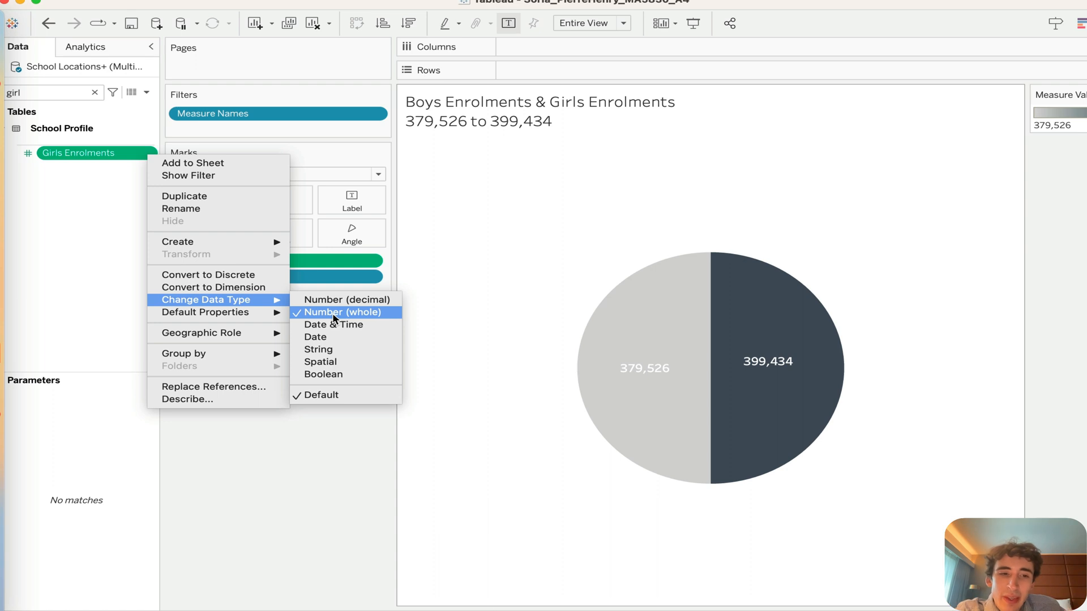
{"action": "left_click", "coordinate": [482, 319]}
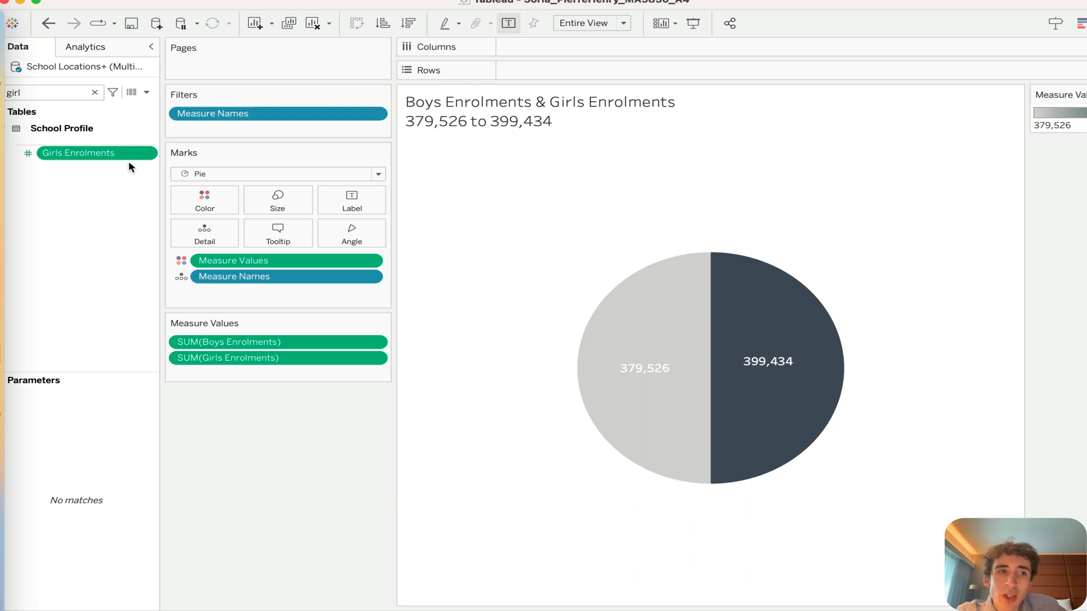
{"action": "left_click", "coordinate": [95, 211]}
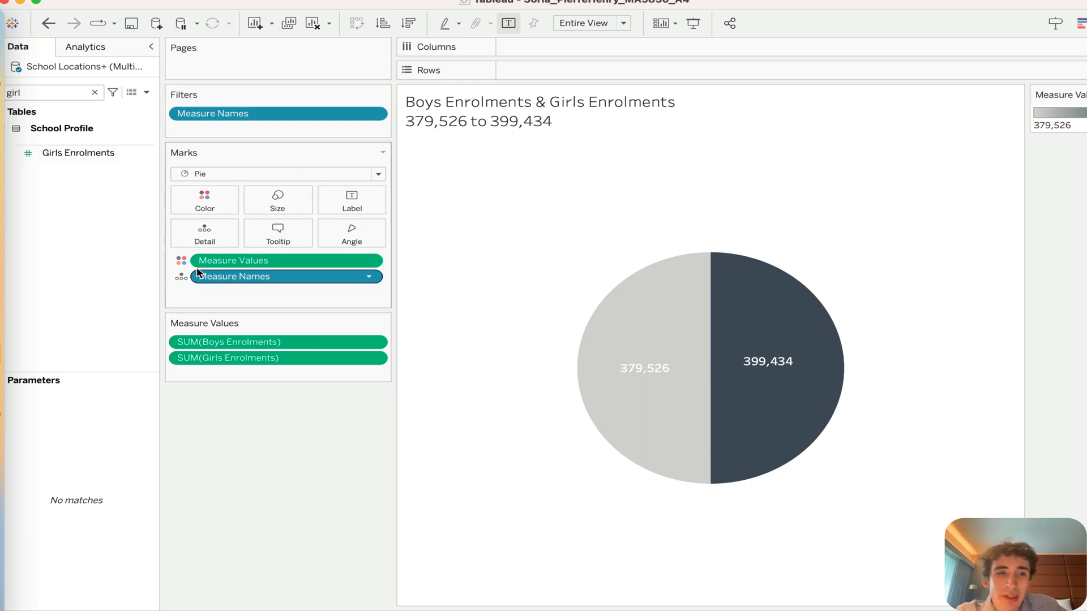
{"action": "left_click", "coordinate": [226, 278]}
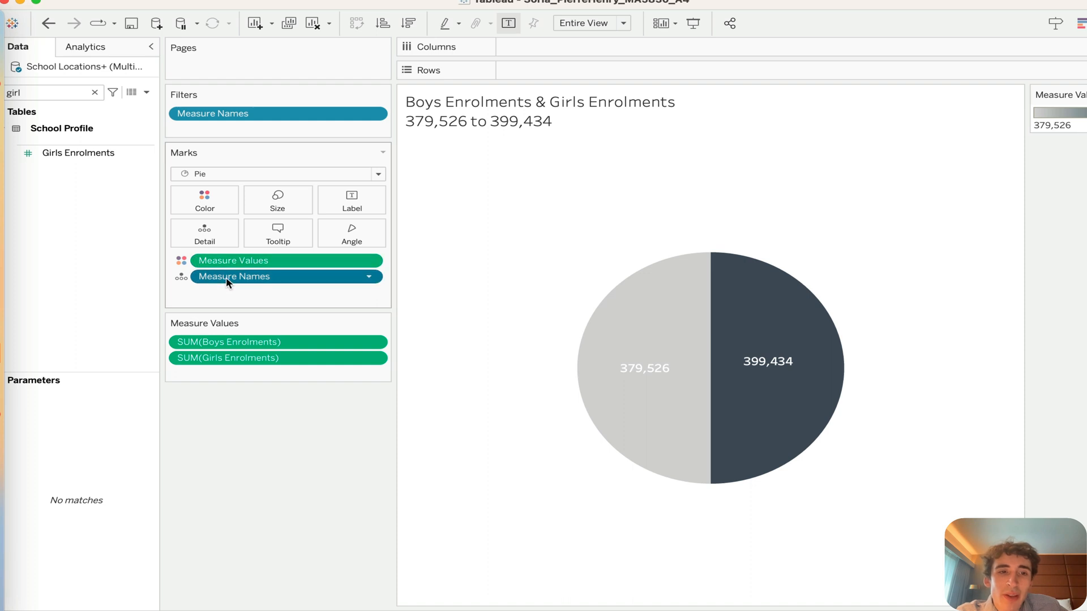
Step: Show the finished pie chart in presentation mode
{"action": "mouse_move", "coordinate": [729, 355]}
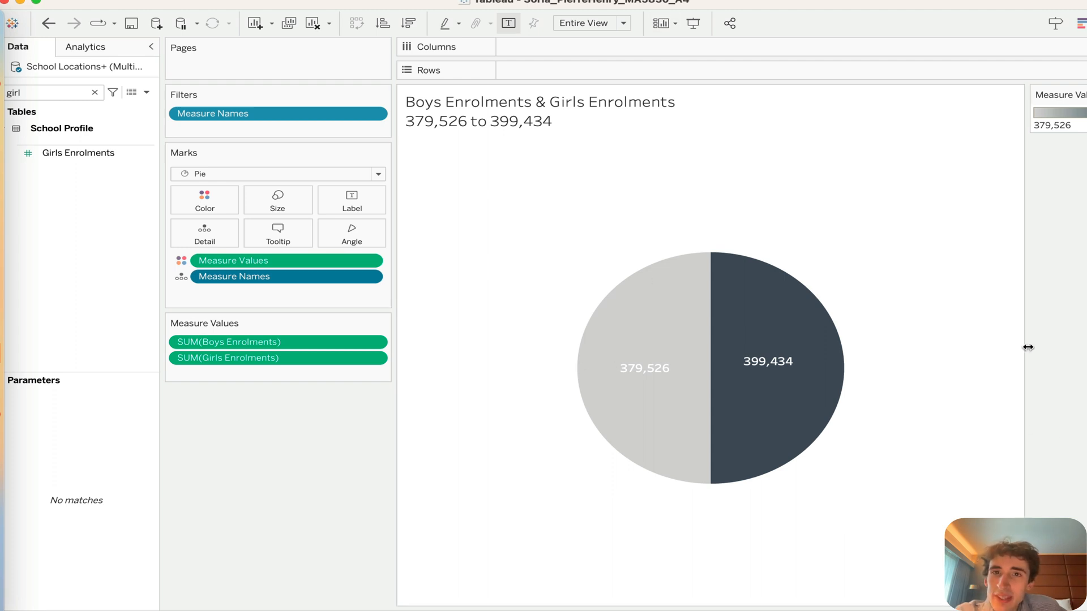
{"action": "left_click", "coordinate": [693, 23]}
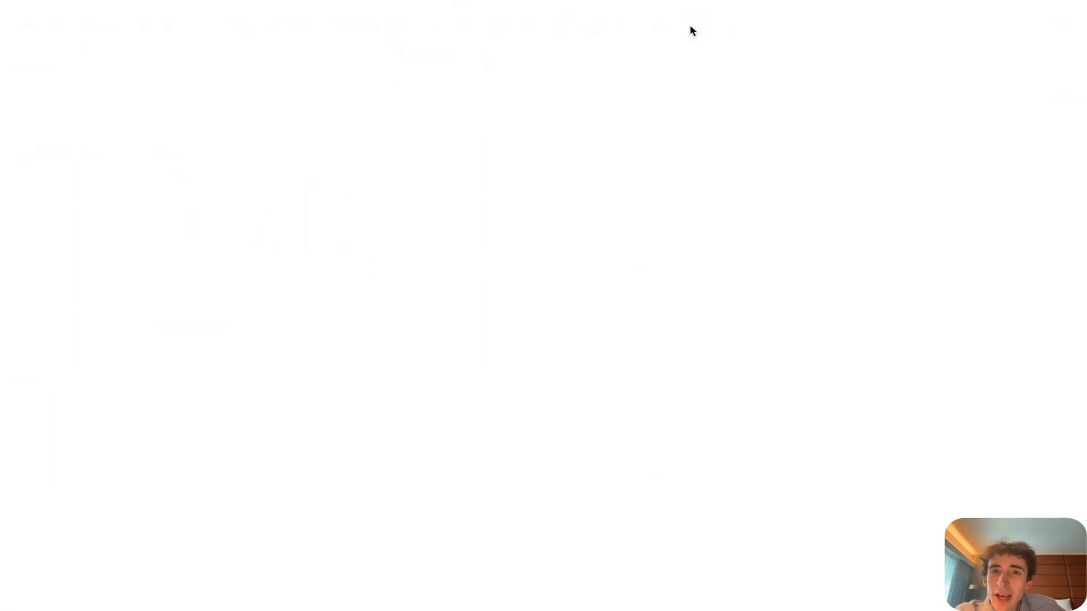